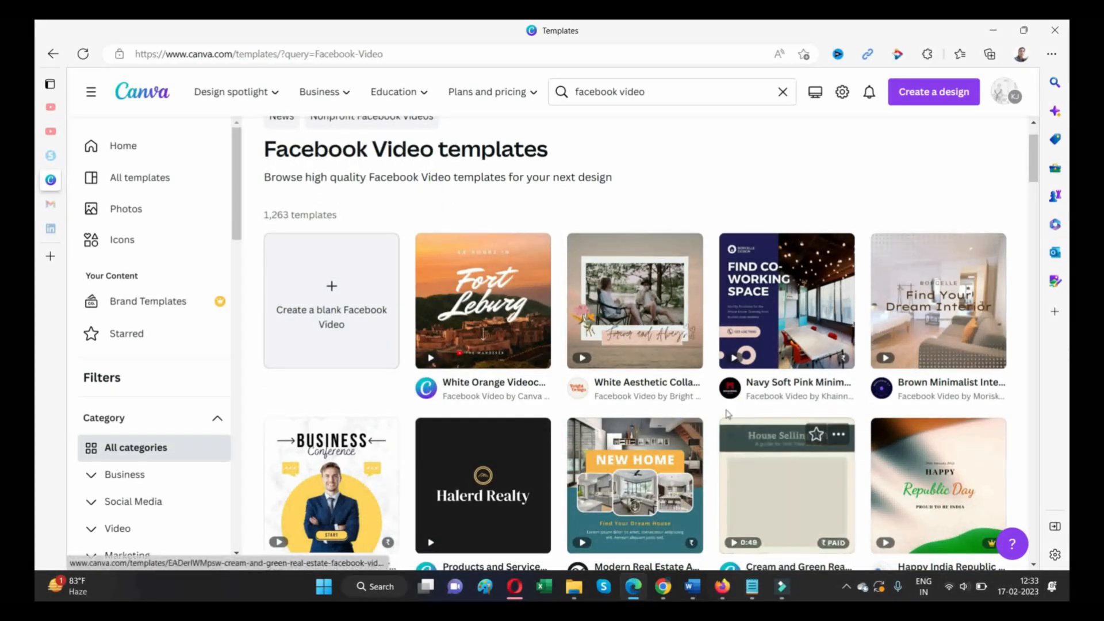
scroll(693, 364, down, 3)
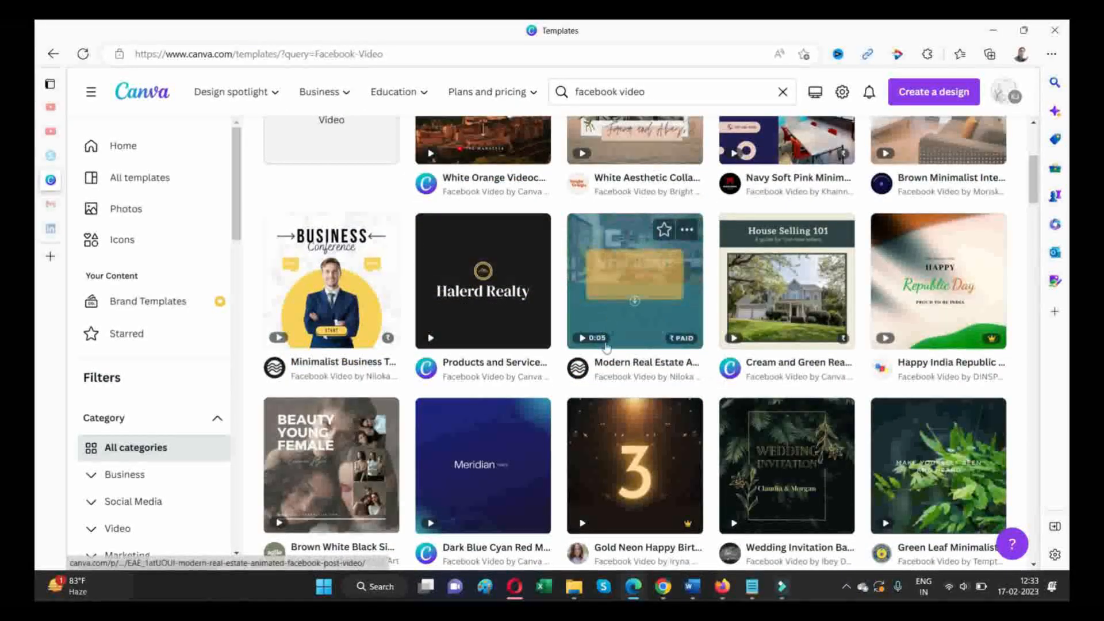
- Browse the Facebook Video template results and the style and theme filters for a suitable design
mouse_move(610, 434)
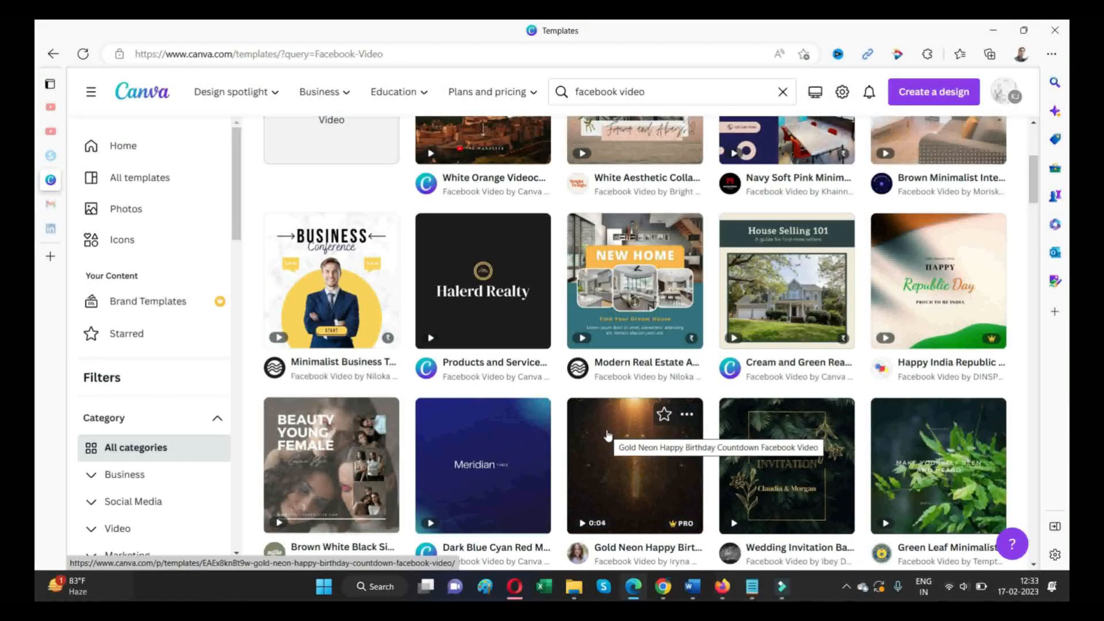
scroll(610, 434, down, 3)
scroll(522, 351, down, 1)
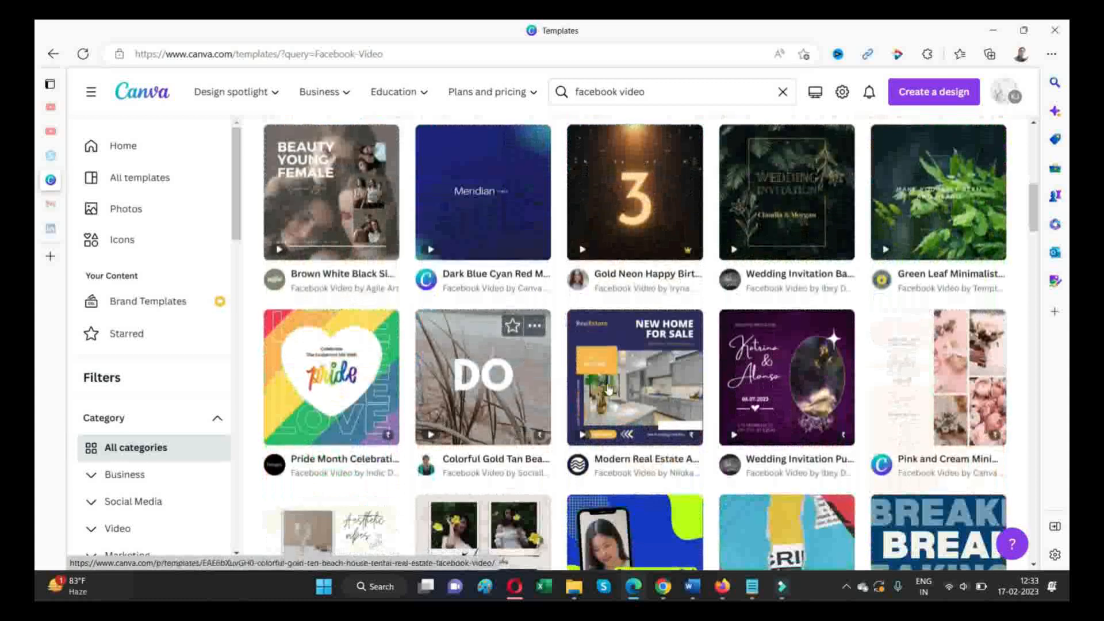
mouse_move(608, 388)
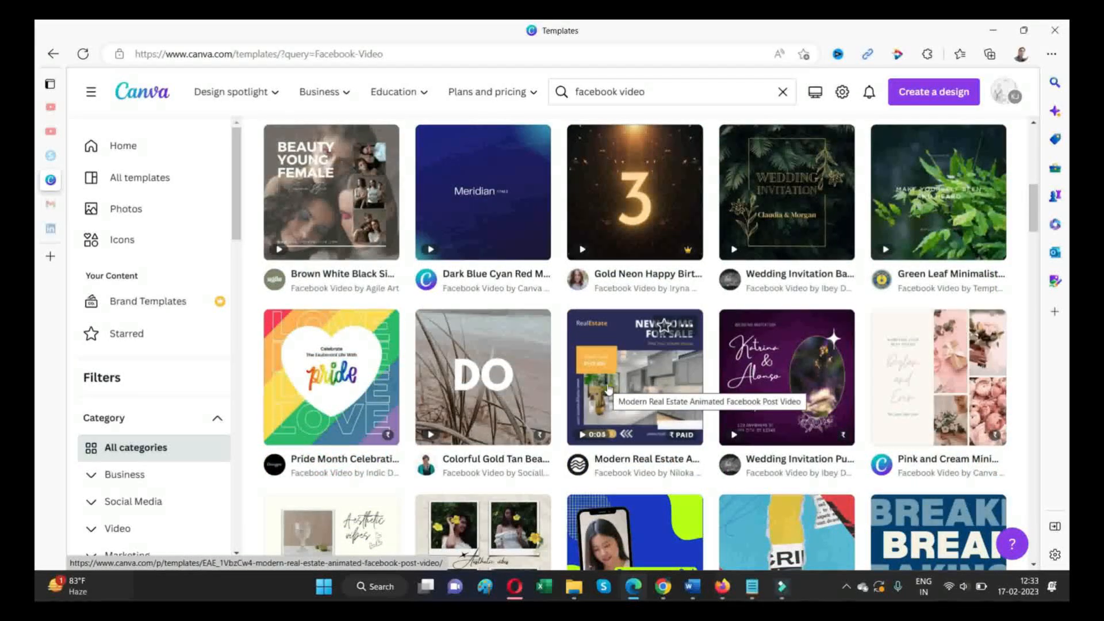
scroll(609, 389, down, 4)
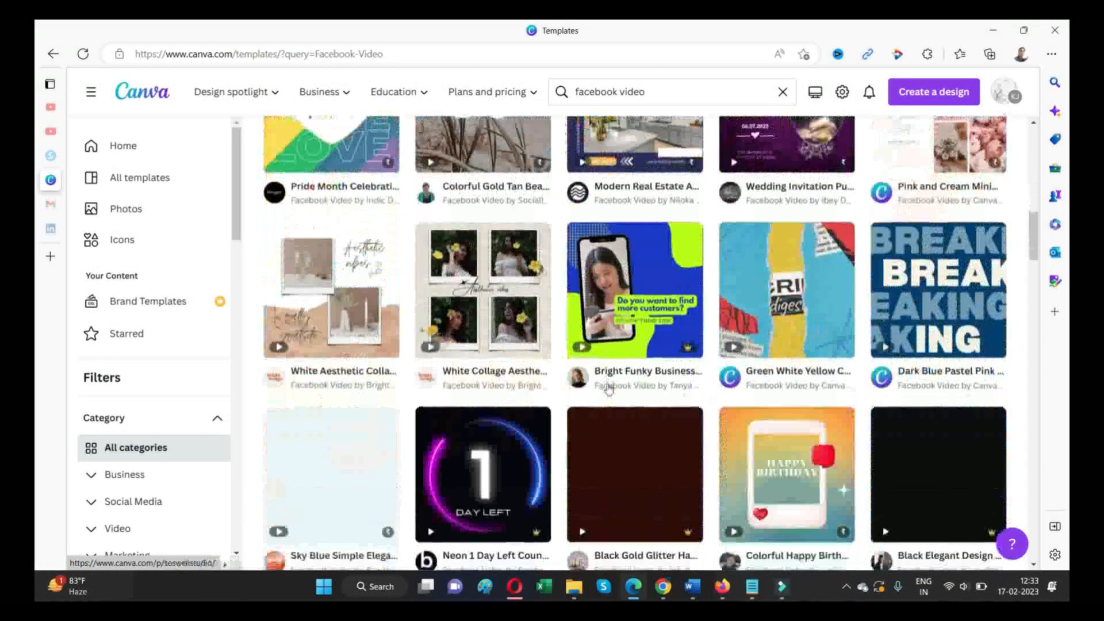
scroll(608, 390, down, 1)
scroll(609, 390, down, 5)
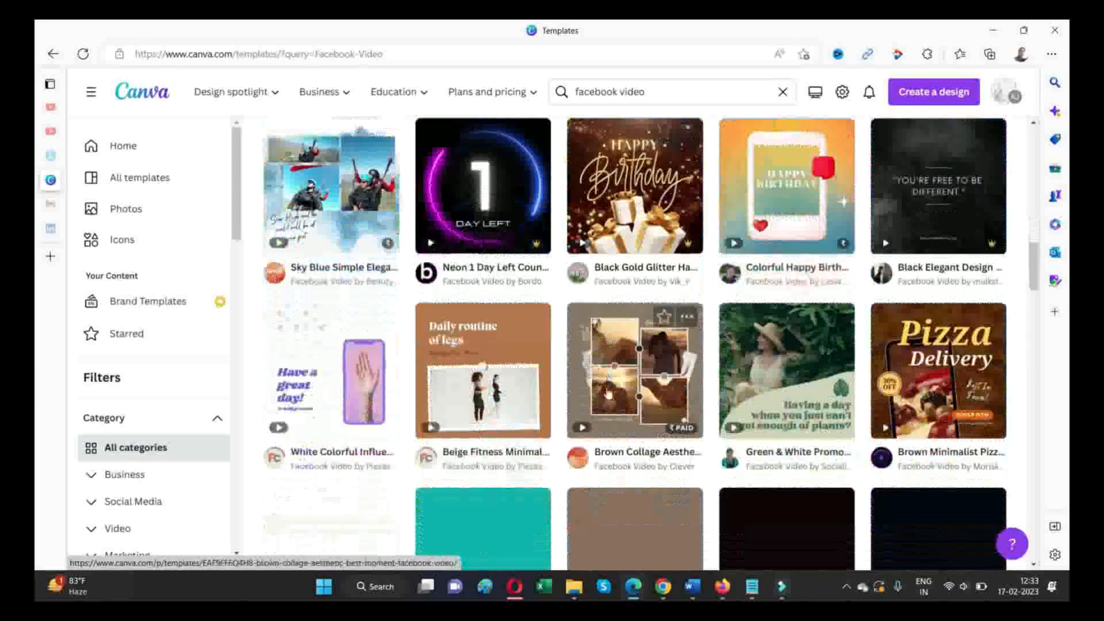
scroll(605, 391, down, 4)
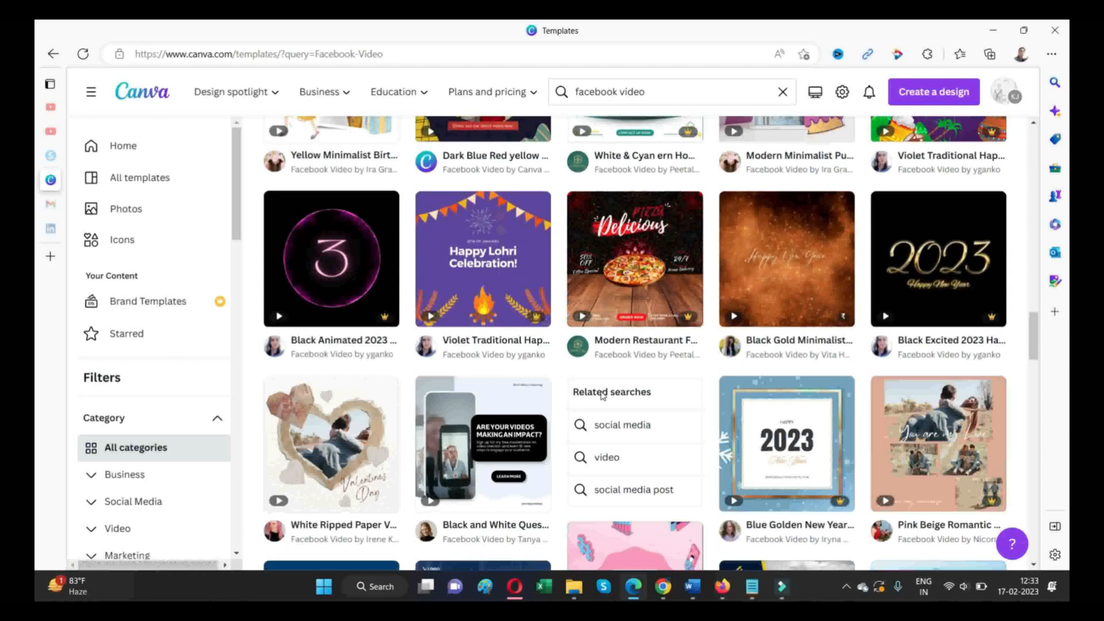
scroll(601, 396, down, 4)
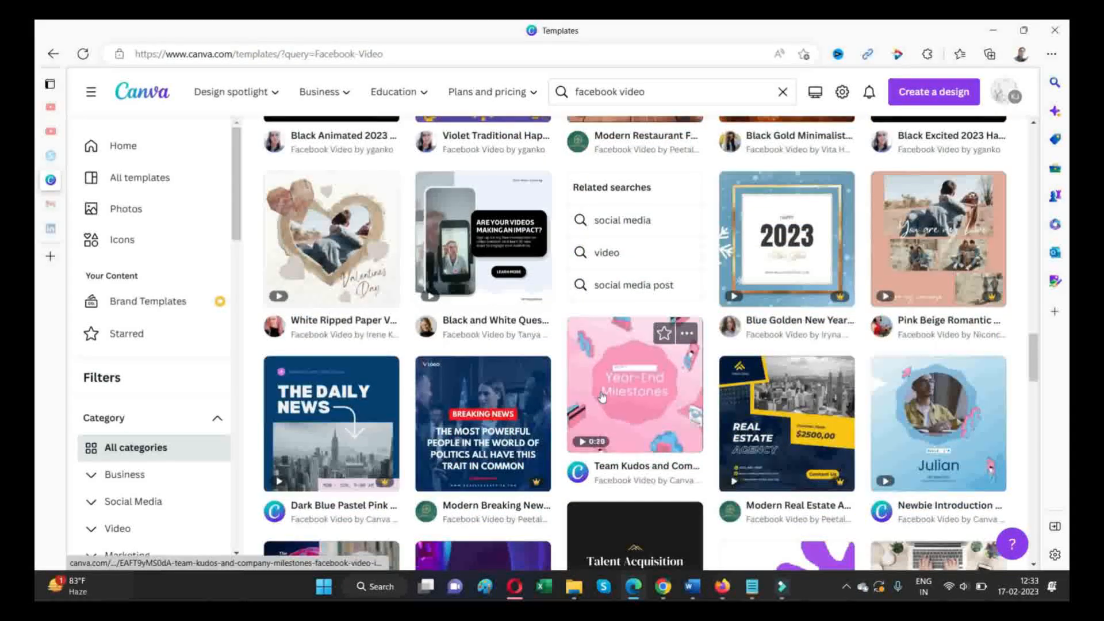
scroll(601, 396, down, 5)
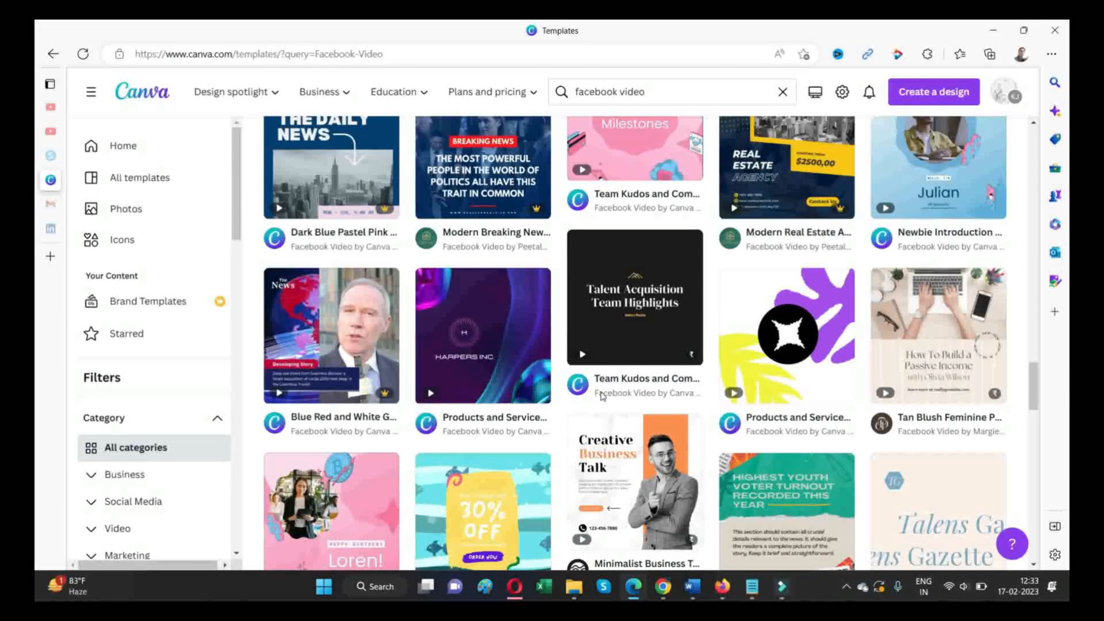
scroll(601, 395, down, 6)
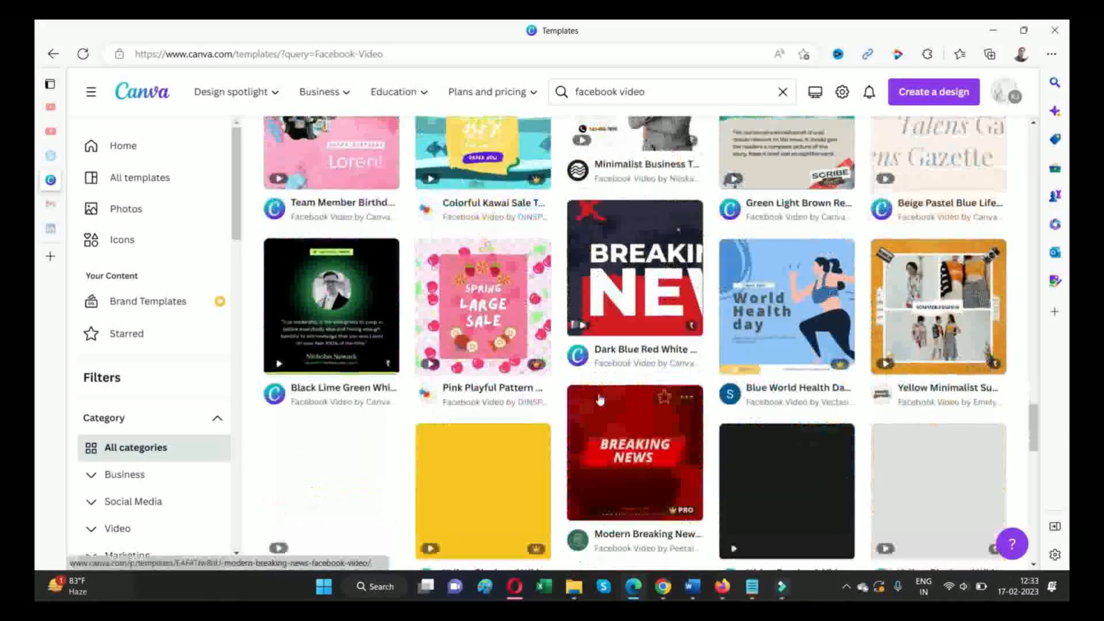
scroll(600, 399, down, 1)
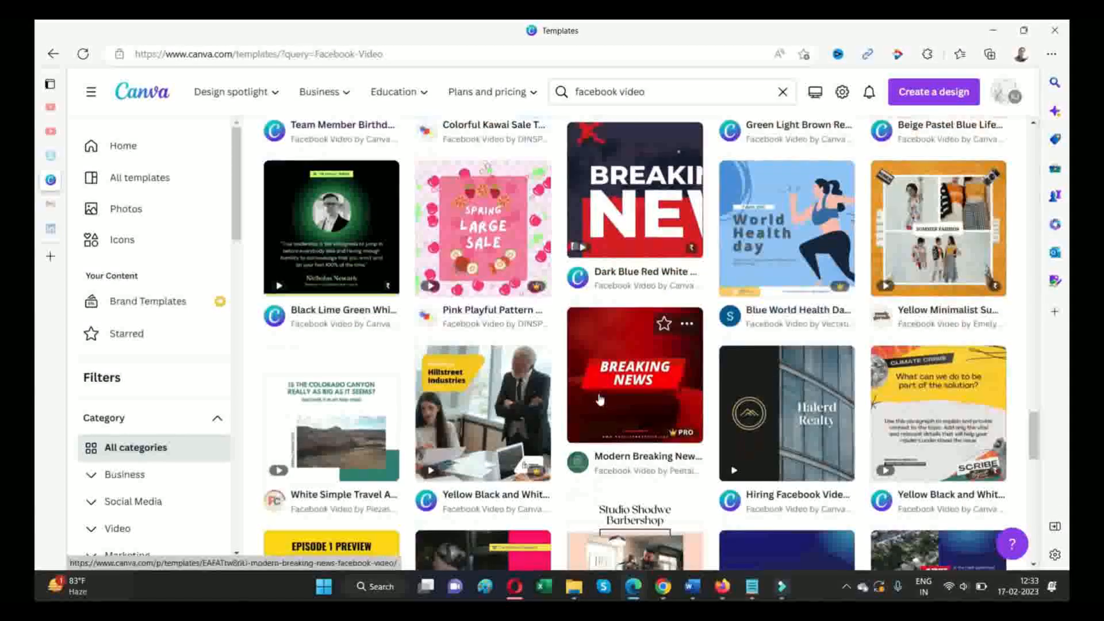
scroll(600, 398, down, 2)
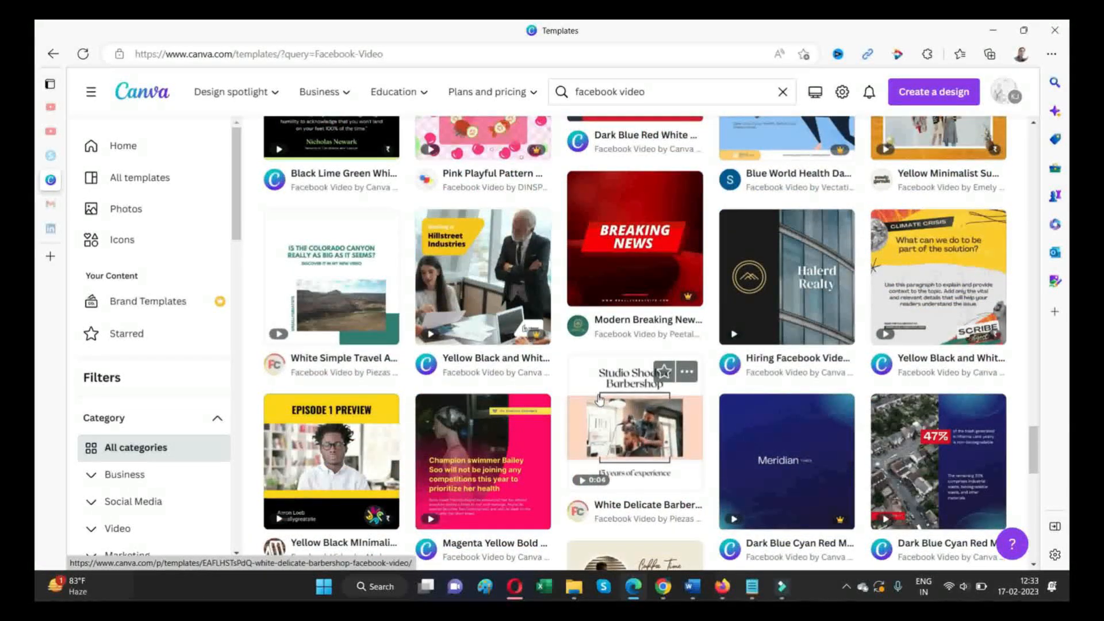
scroll(598, 401, down, 4)
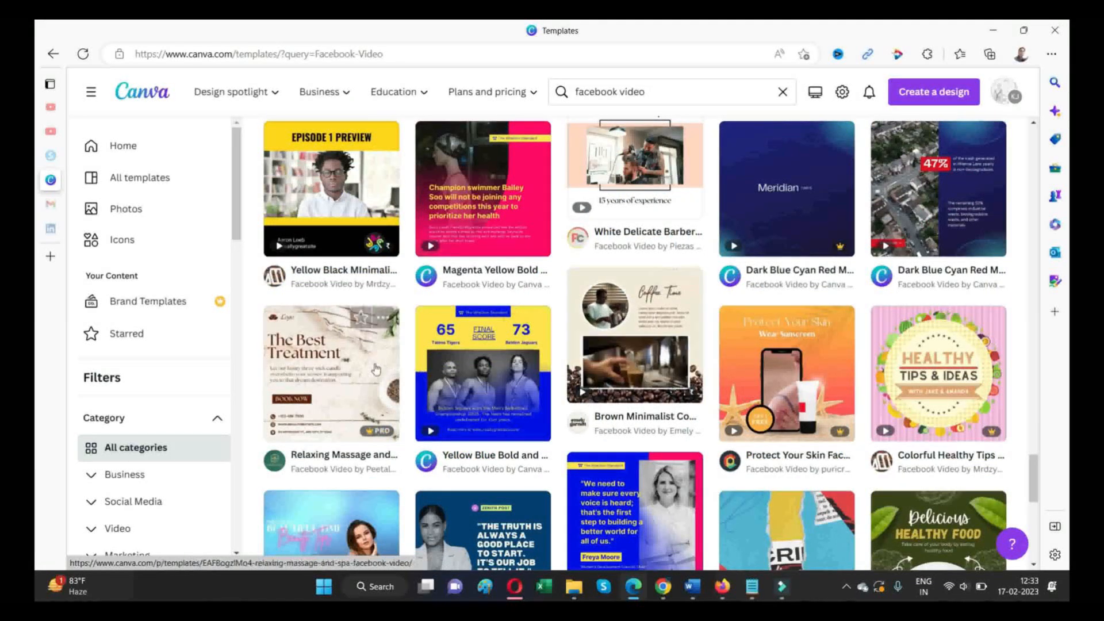
scroll(376, 368, down, 3)
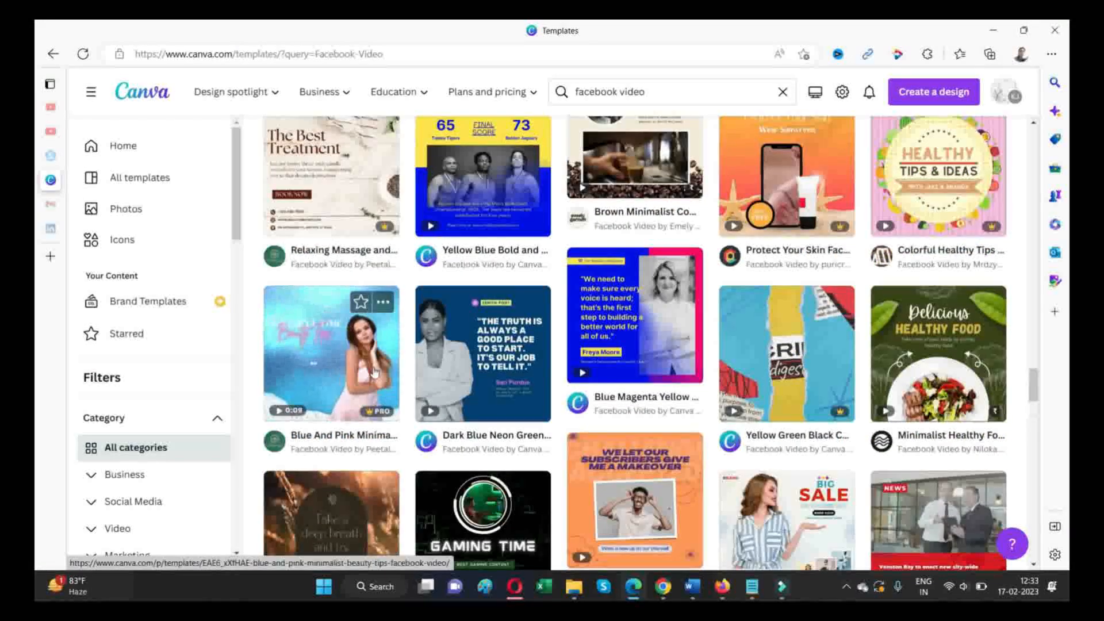
scroll(620, 356, down, 2)
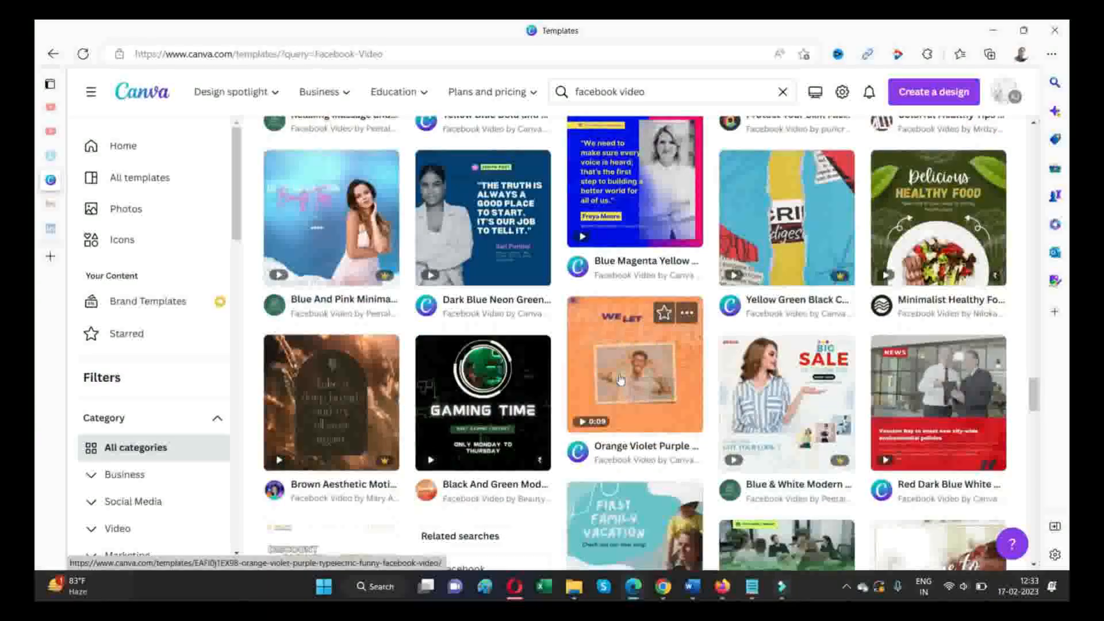
scroll(620, 380, down, 2)
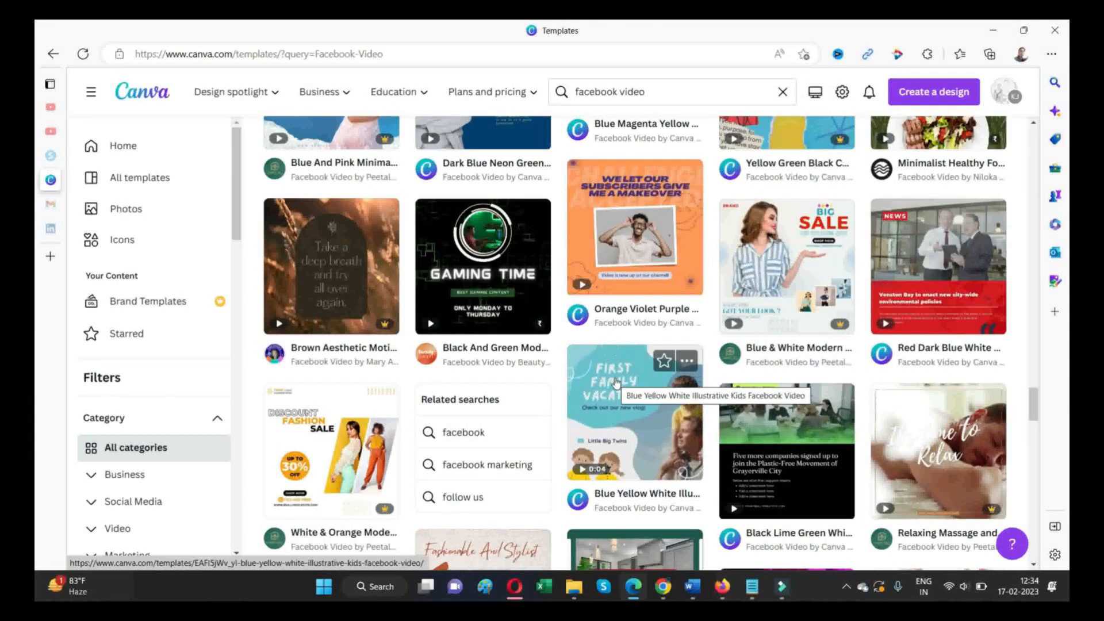
scroll(616, 381, down, 6)
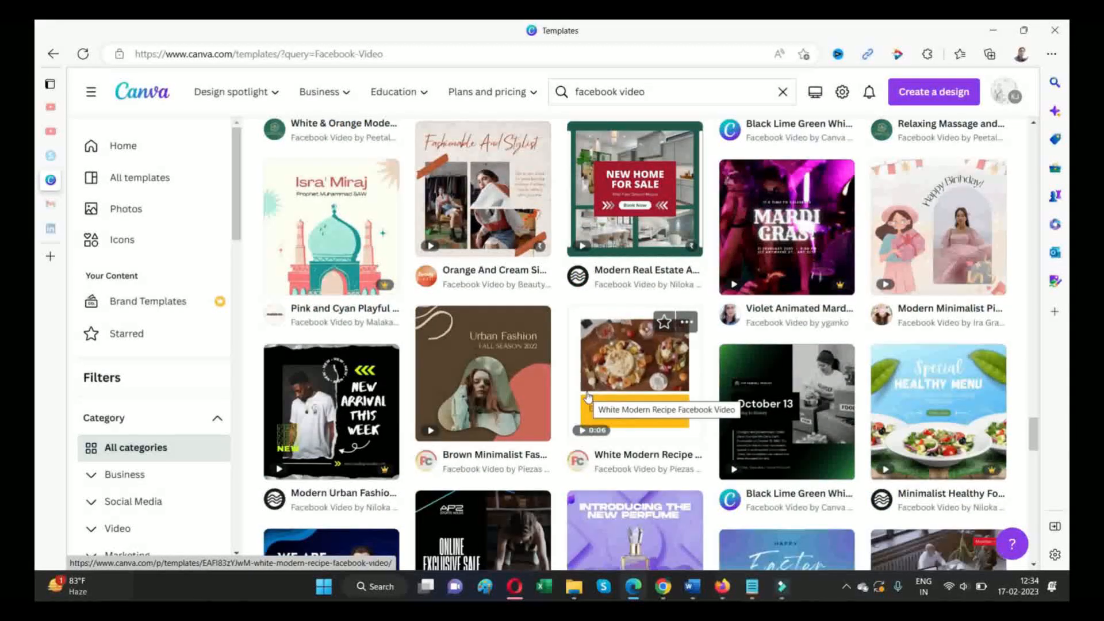
scroll(587, 397, down, 3)
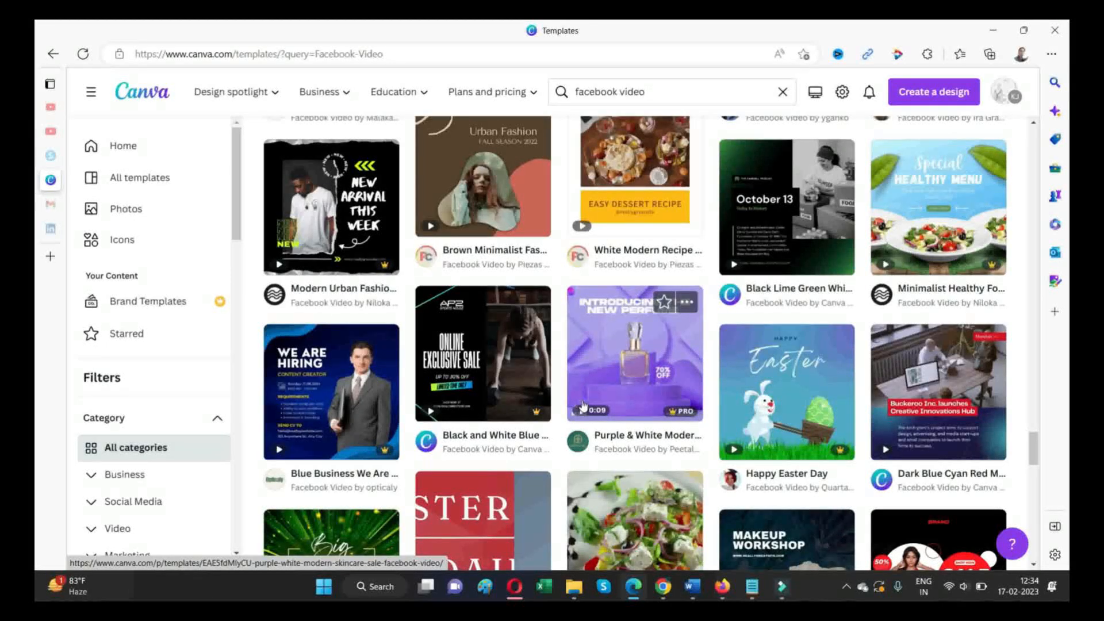
scroll(586, 391, up, 5)
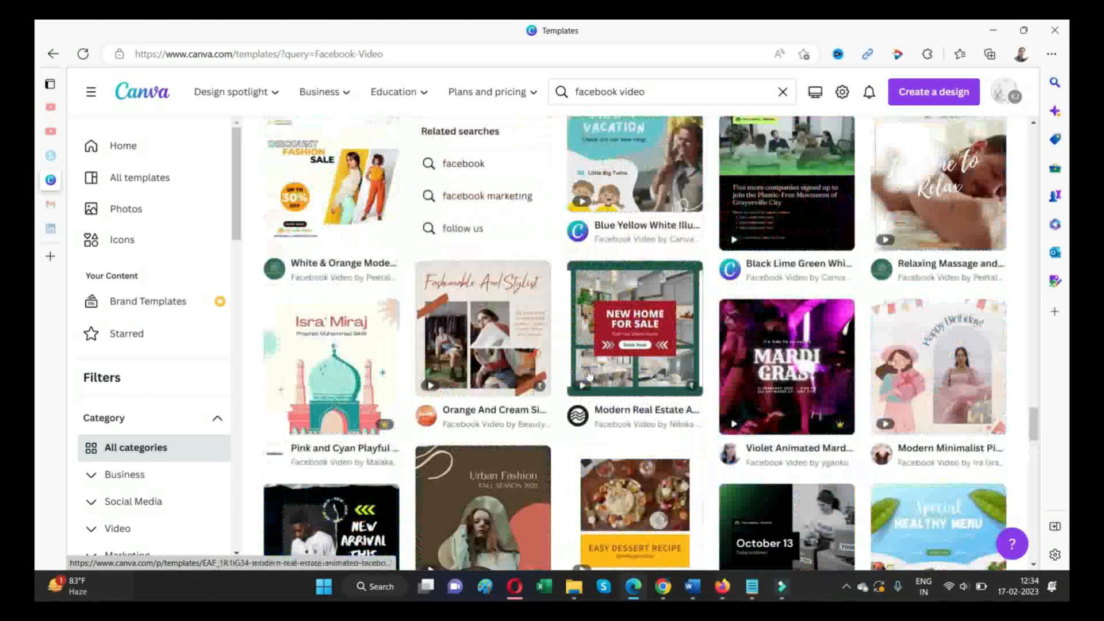
scroll(589, 375, up, 6)
scroll(588, 376, up, 2)
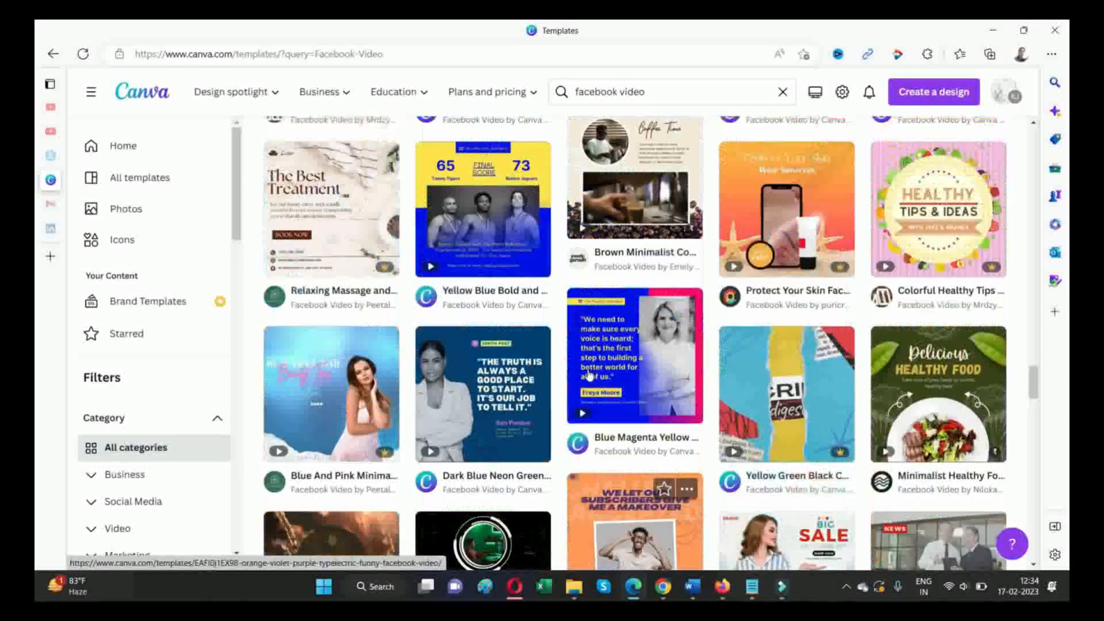
scroll(588, 375, up, 4)
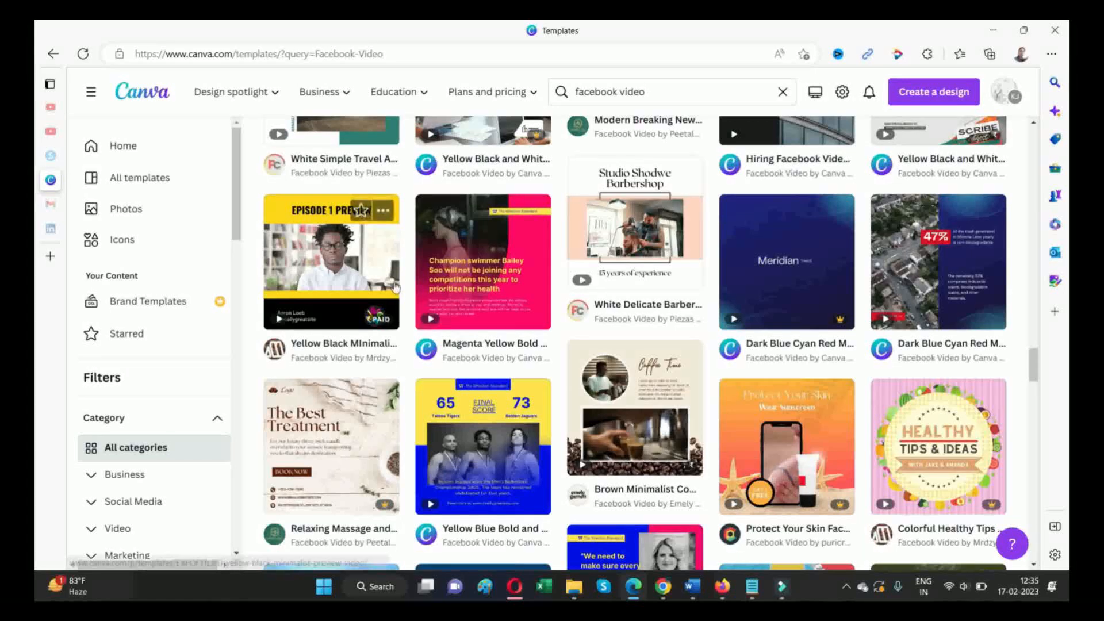
scroll(184, 293, down, 4)
scroll(615, 294, down, 10)
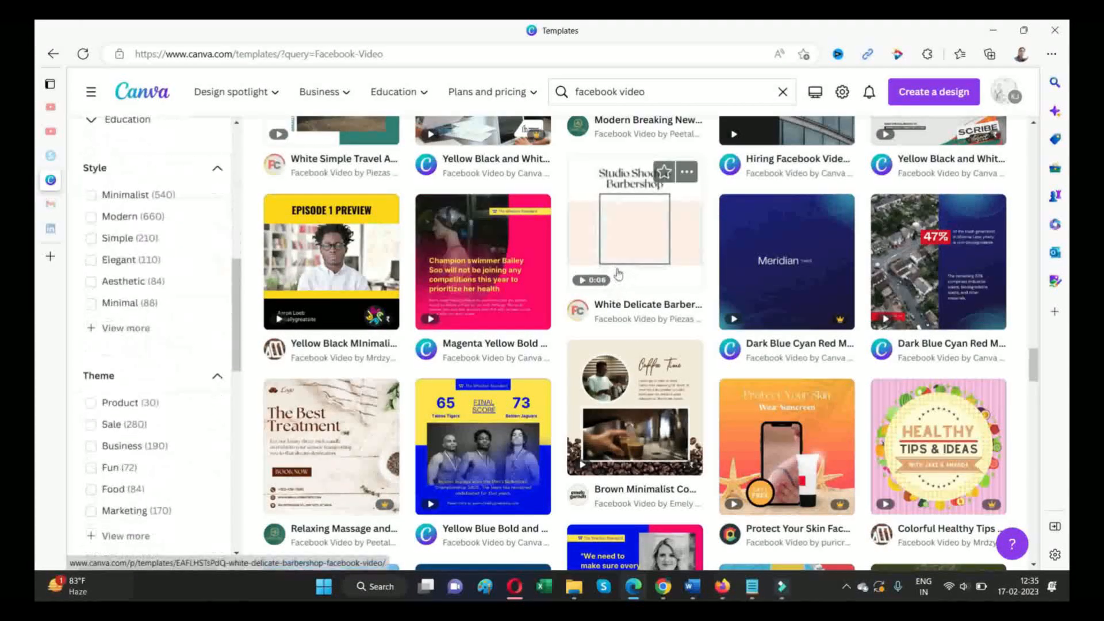
scroll(819, 259, down, 12)
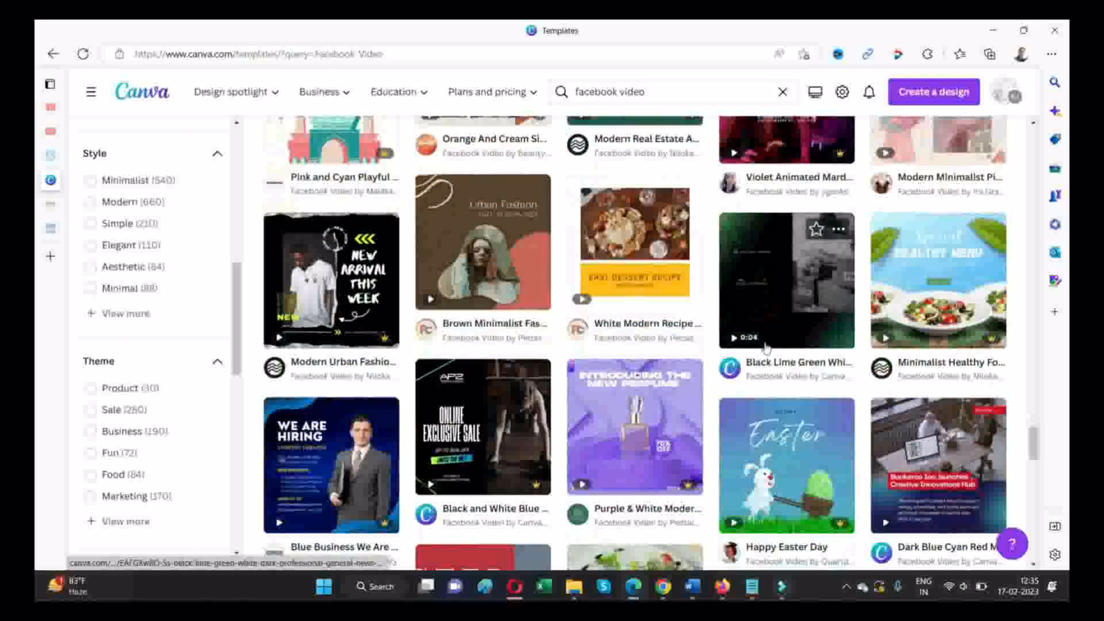
scroll(764, 348, down, 8)
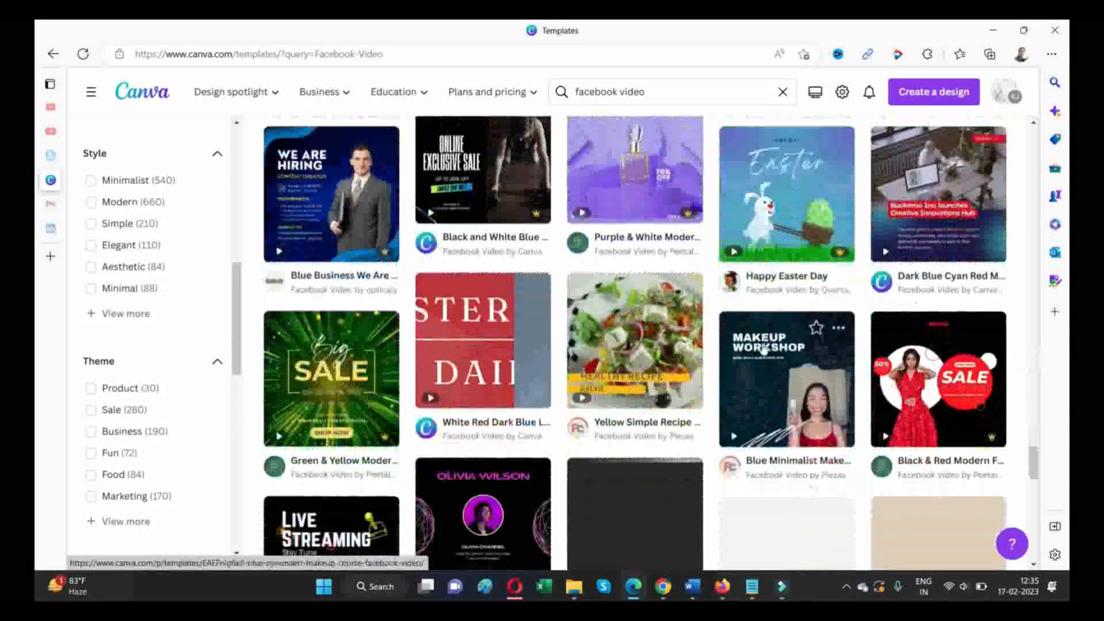
scroll(758, 343, down, 4)
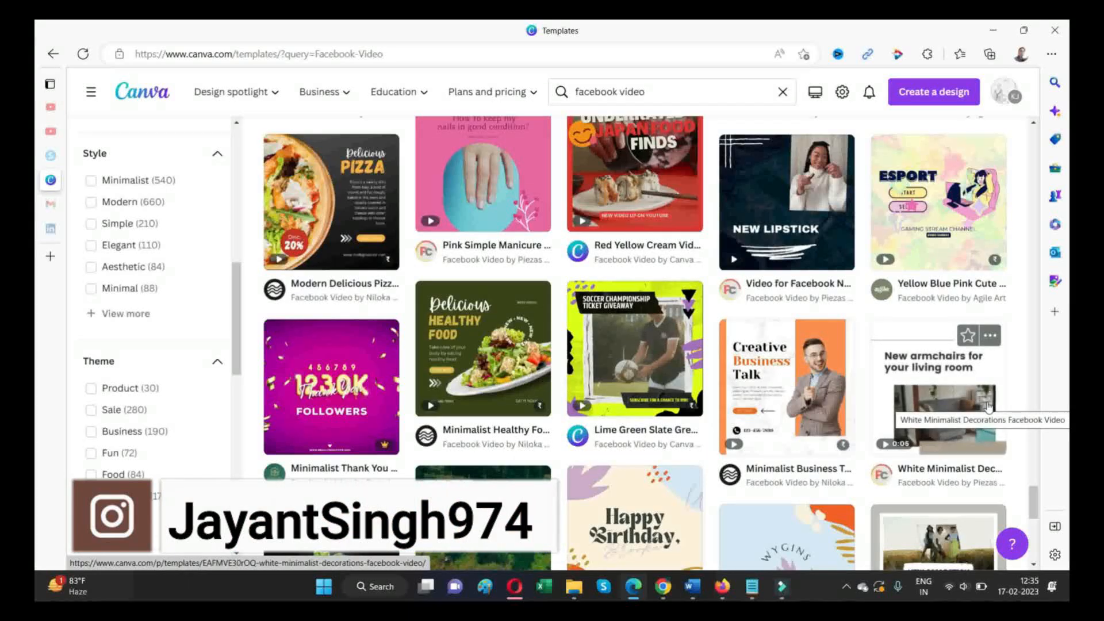
scroll(988, 406, down, 4)
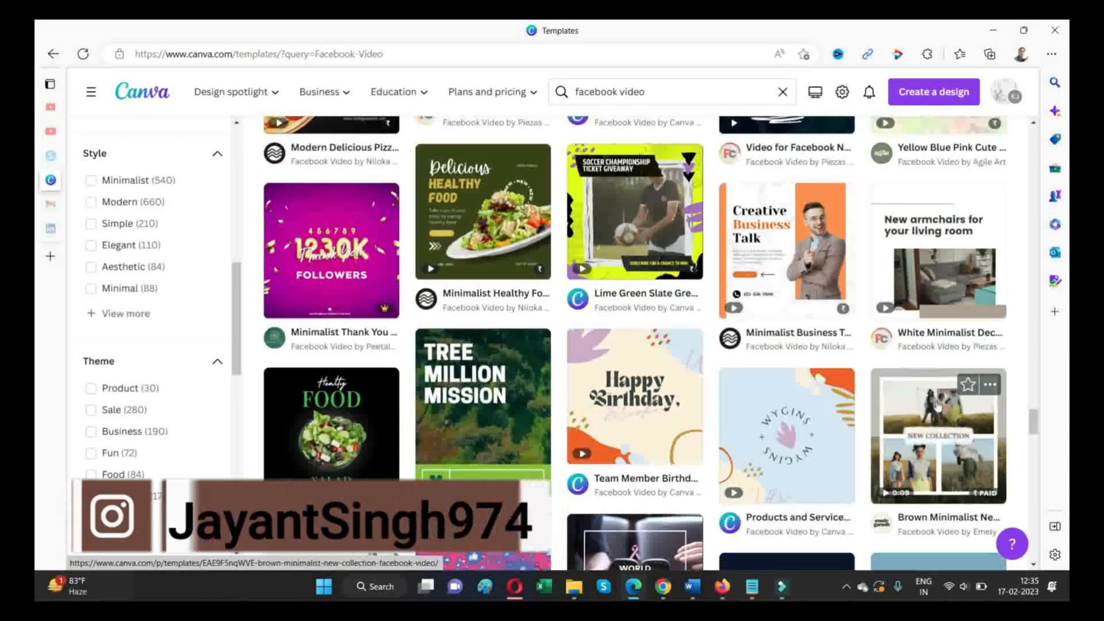
- Find the White Minimalist Decorations Facebook Video template in the results and open it for customisation
scroll(938, 406, up, 6)
scroll(938, 405, up, 5)
drag(1034, 392, 1017, 218)
scroll(901, 427, down, 10)
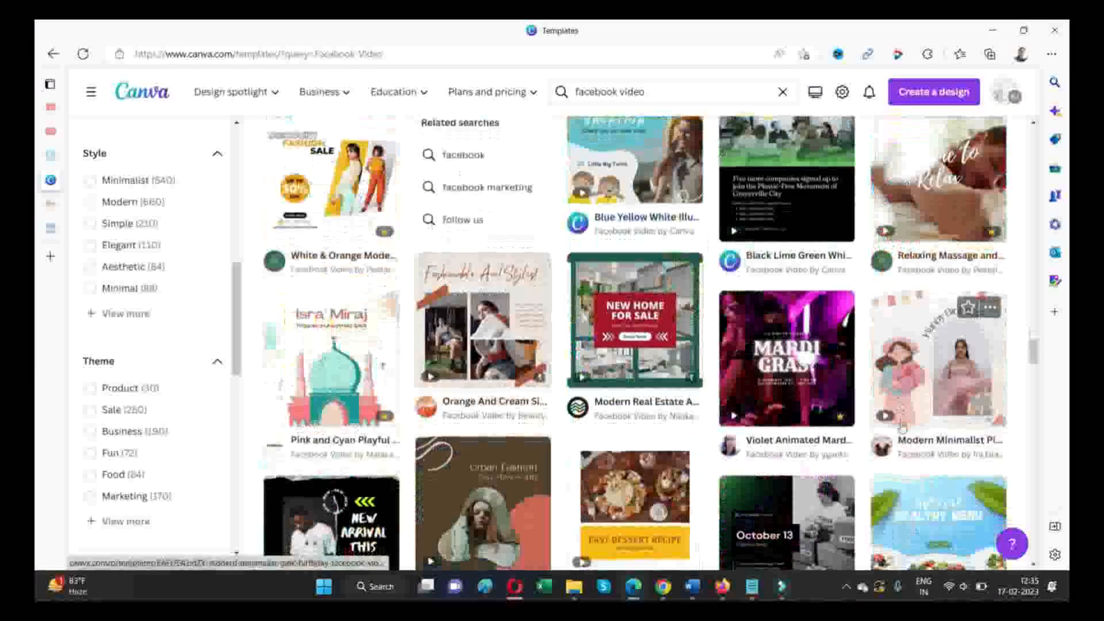
scroll(902, 426, down, 12)
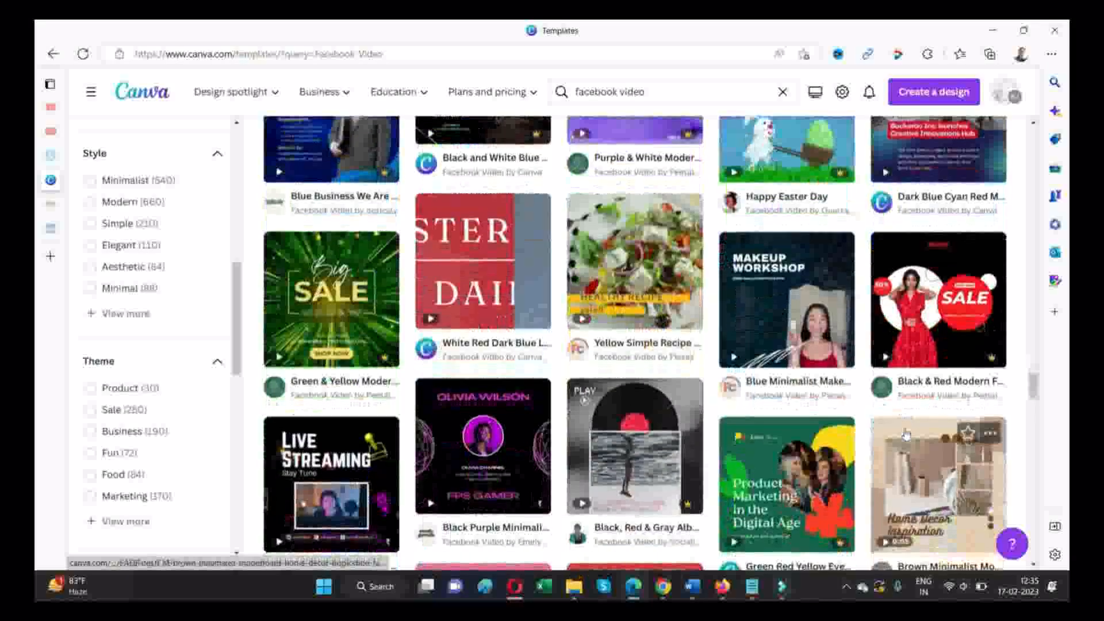
scroll(905, 434, down, 3)
scroll(900, 438, down, 4)
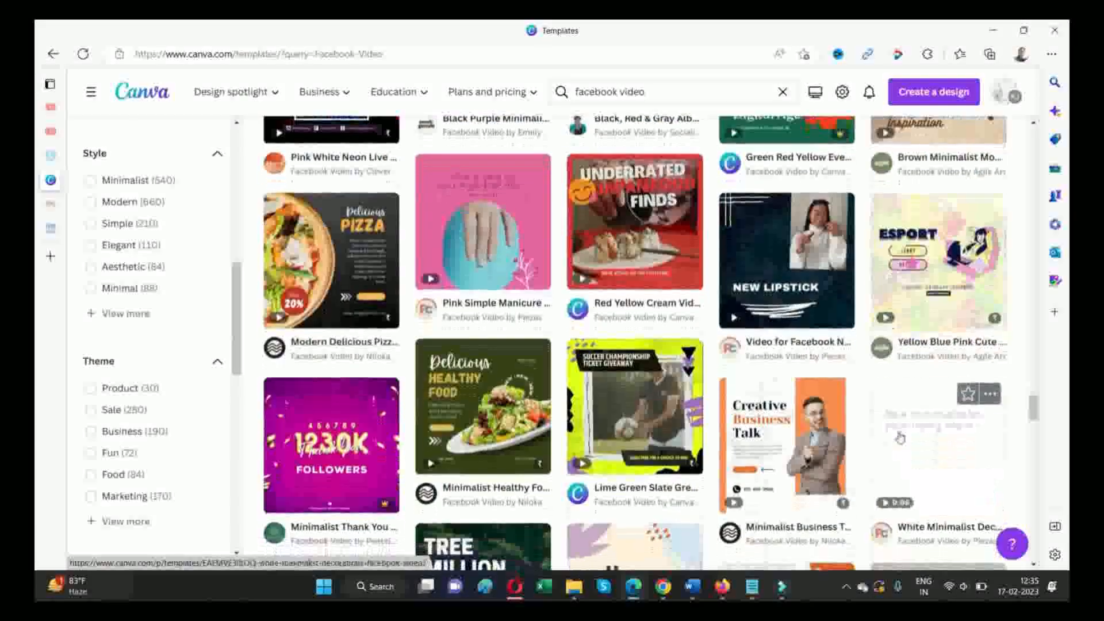
click(898, 457)
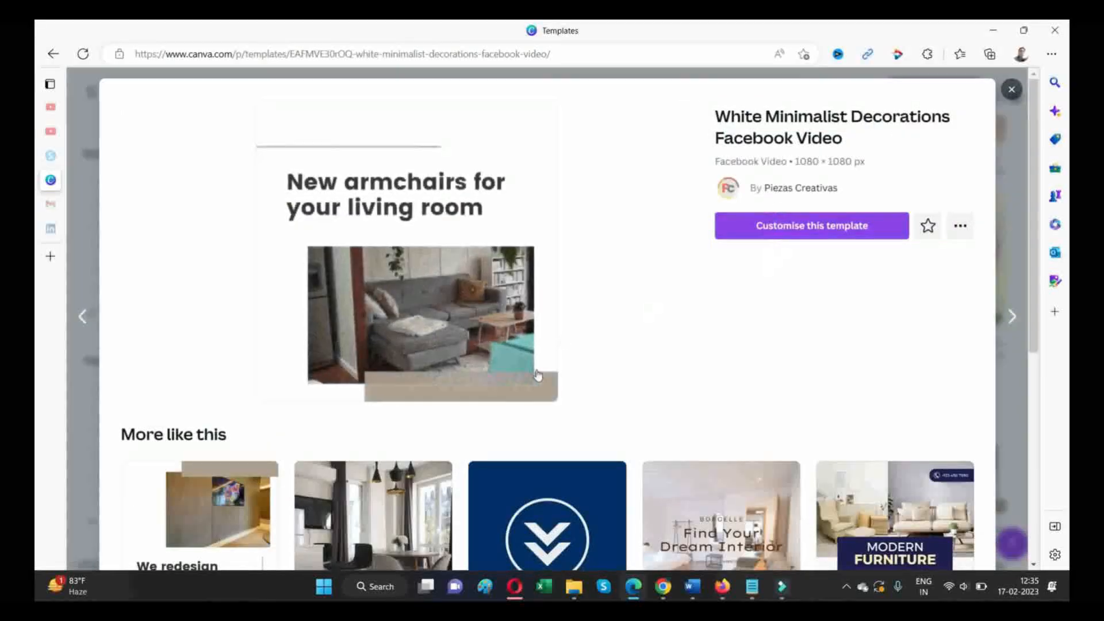
scroll(538, 375, down, 3)
scroll(782, 184, up, 3)
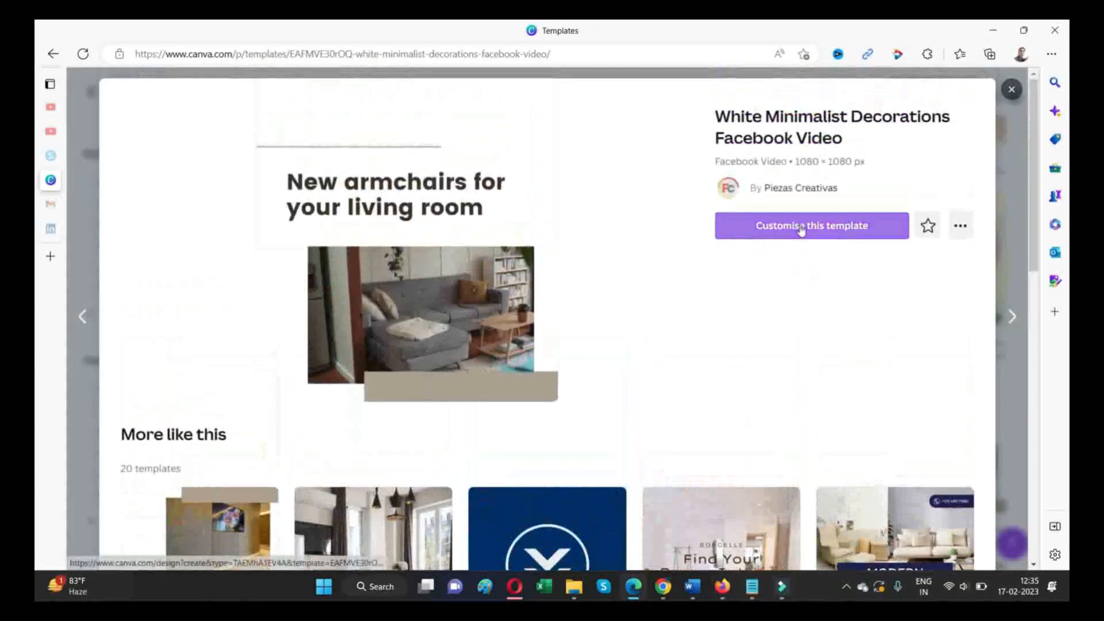
click(800, 226)
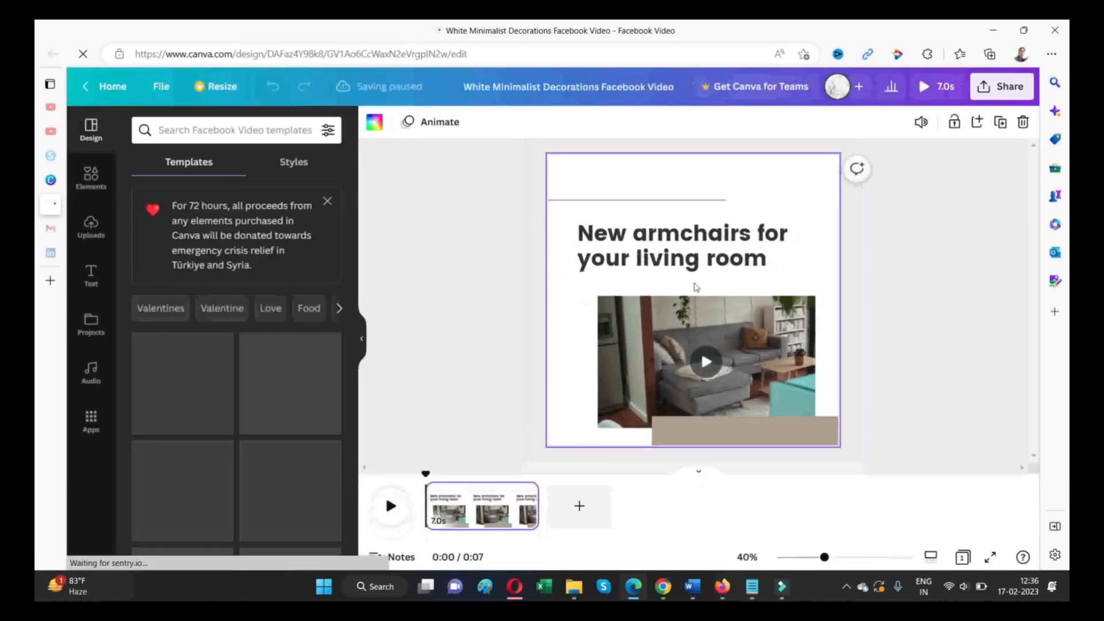
- Replace the template heading "New armchairs for your living room" with "Find Your Dream Home in NewYork"
click(647, 247)
click(648, 248)
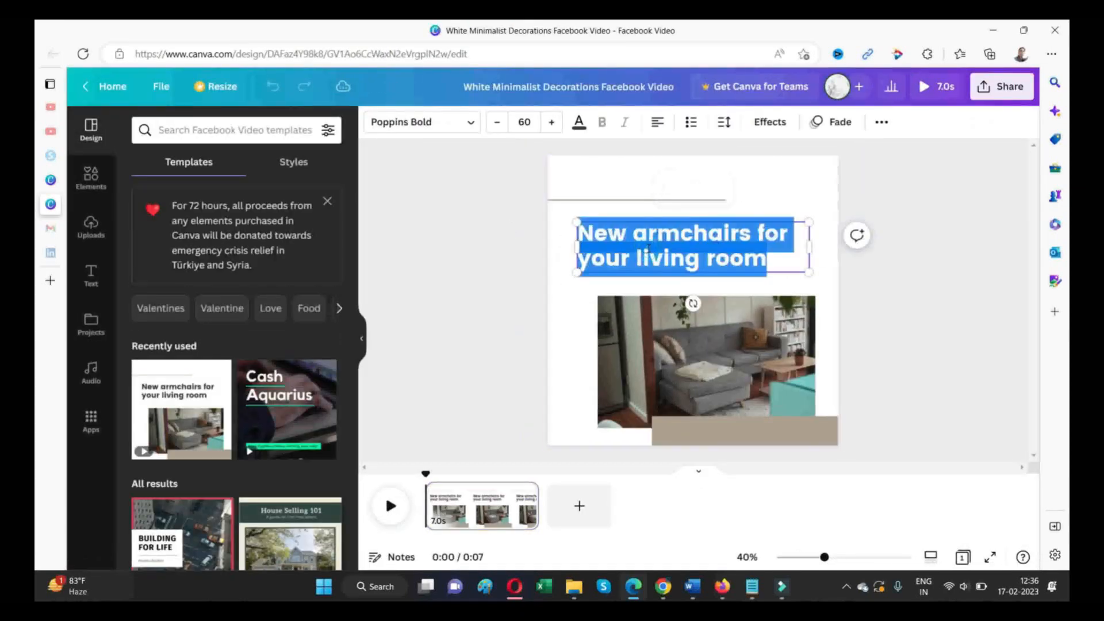
text(Find Your)
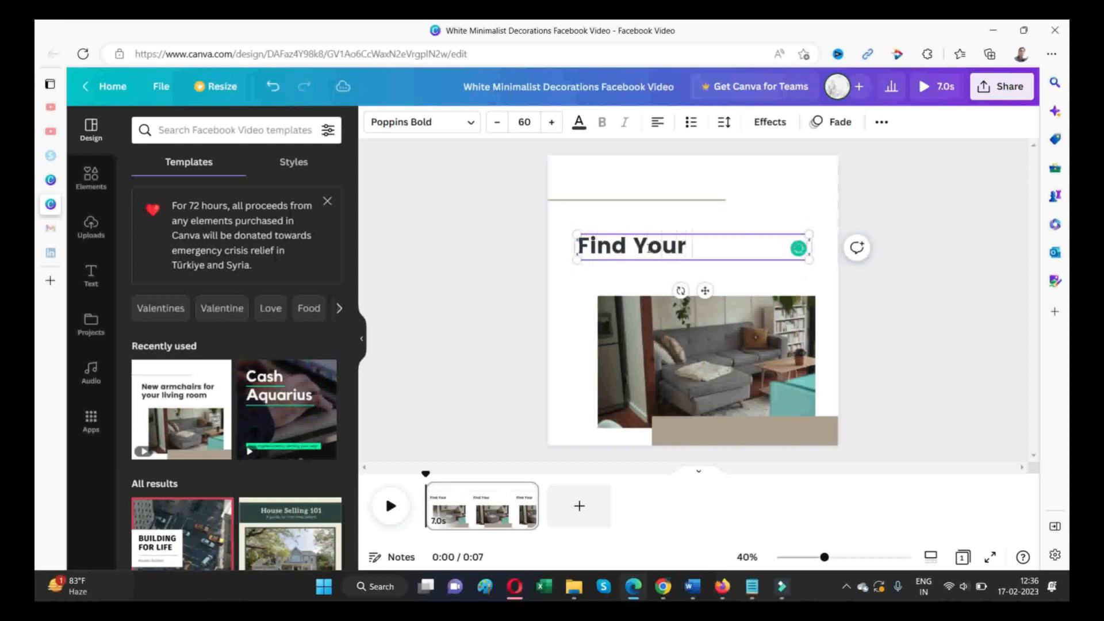
text( Drea)
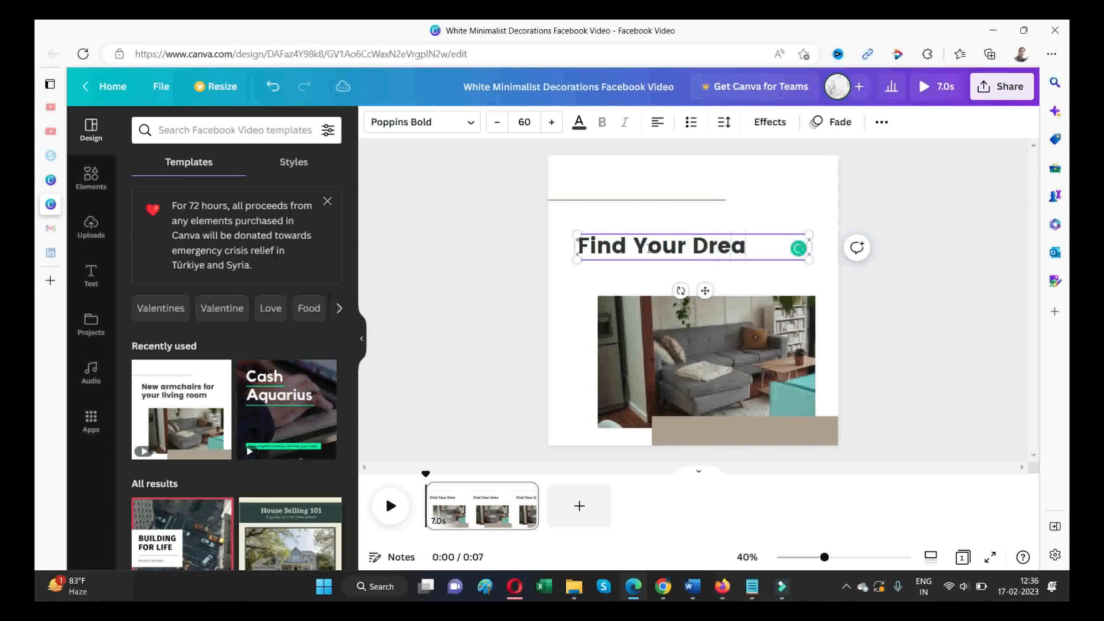
text(m Home i)
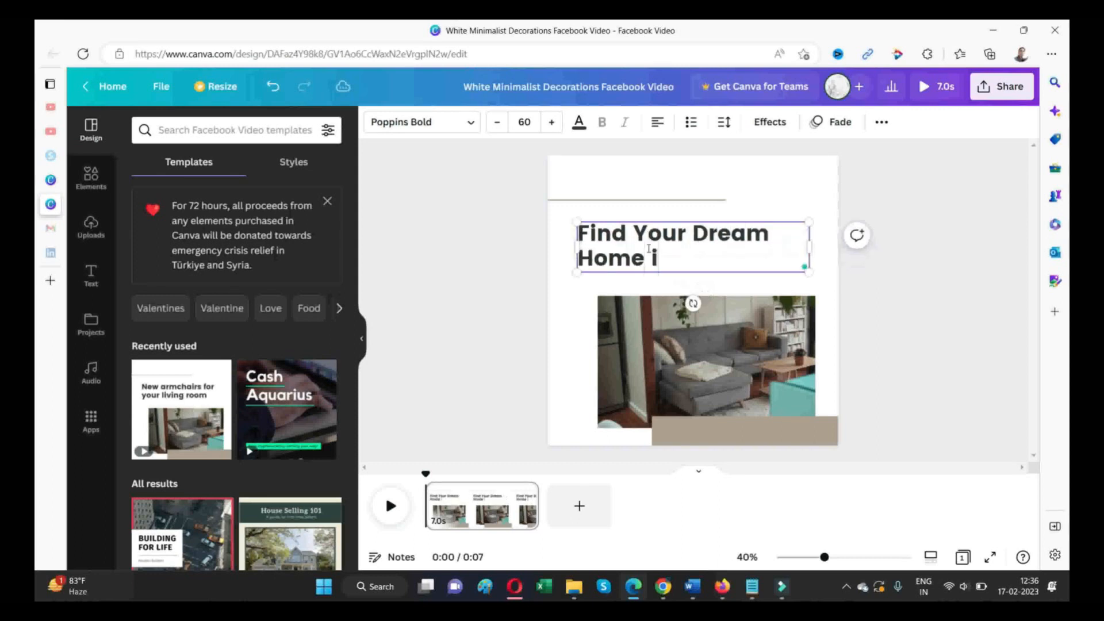
text(n NewYork)
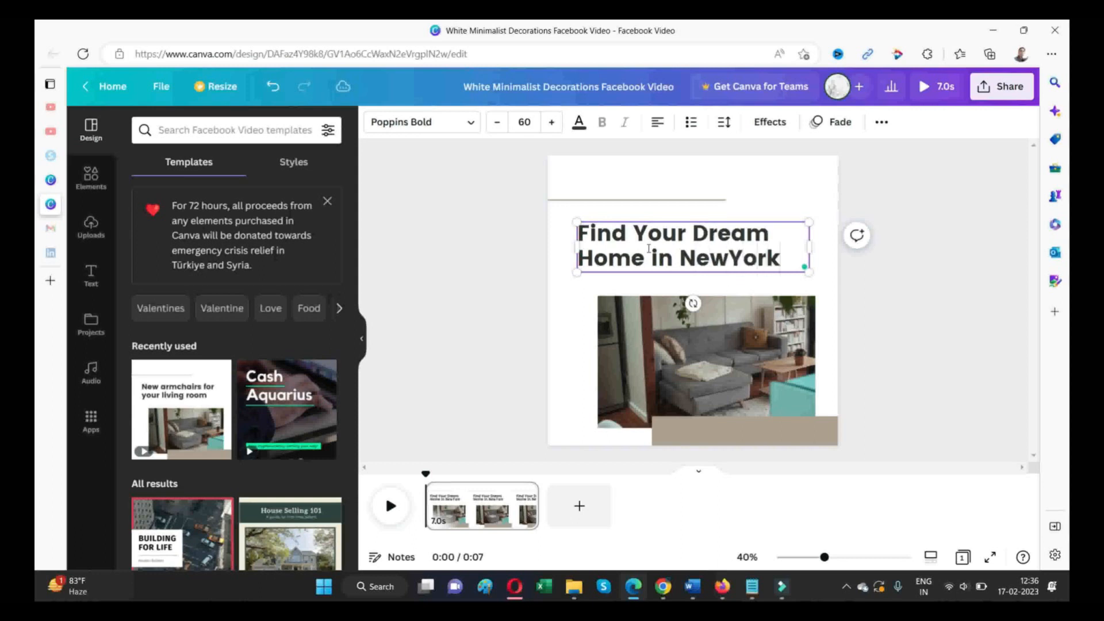
click(896, 286)
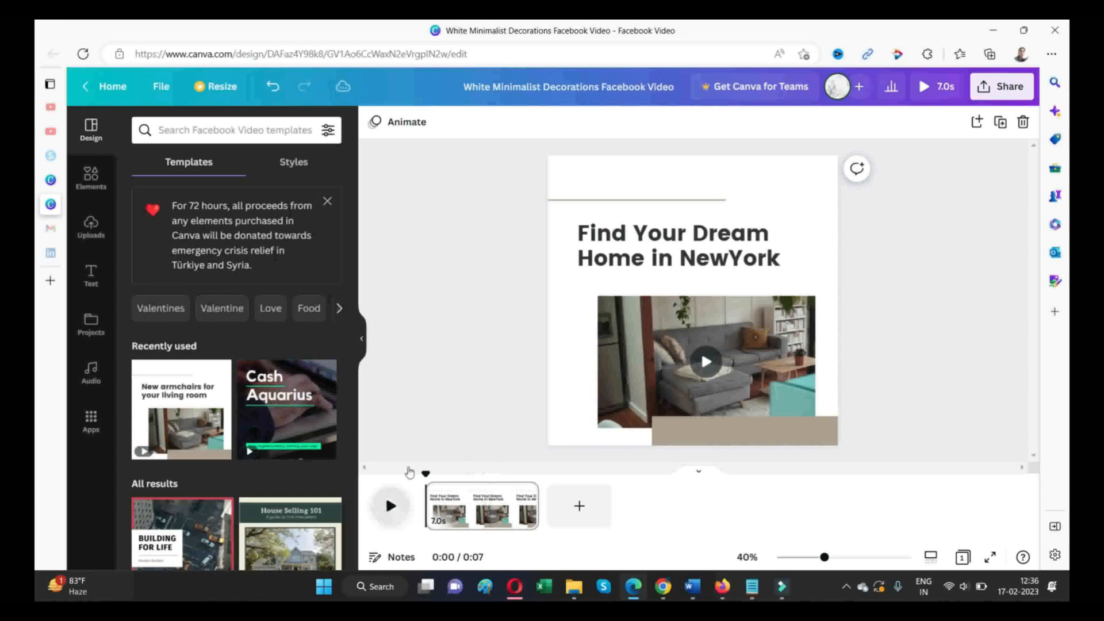
- Play the video to preview the new heading and look through the suggested Facebook Video templates
key(space)
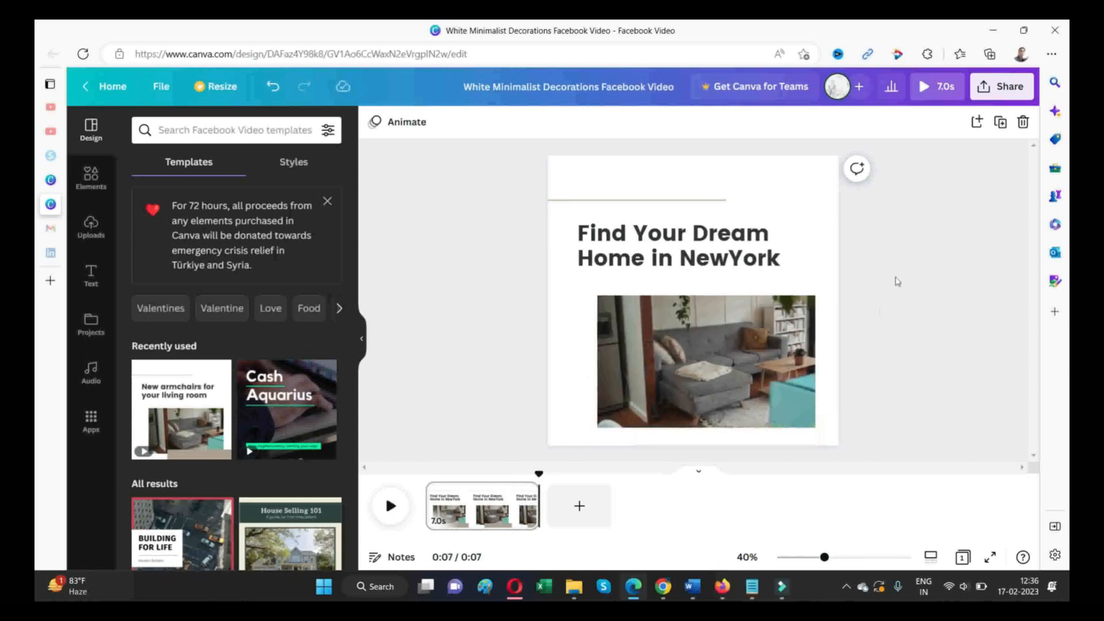
scroll(195, 458, down, 2)
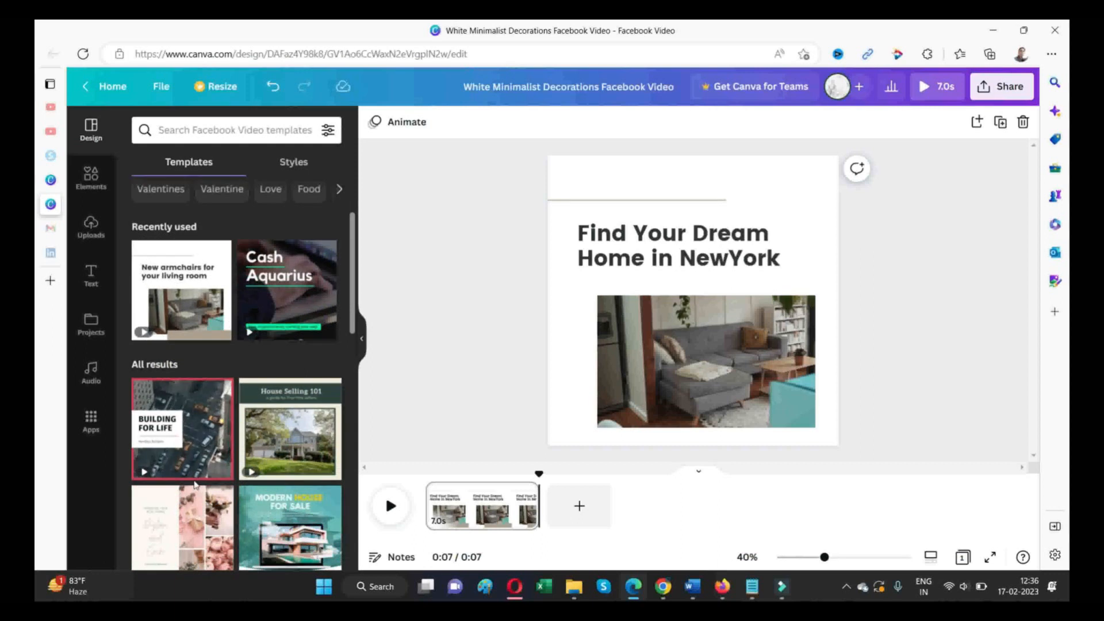
scroll(195, 485, down, 3)
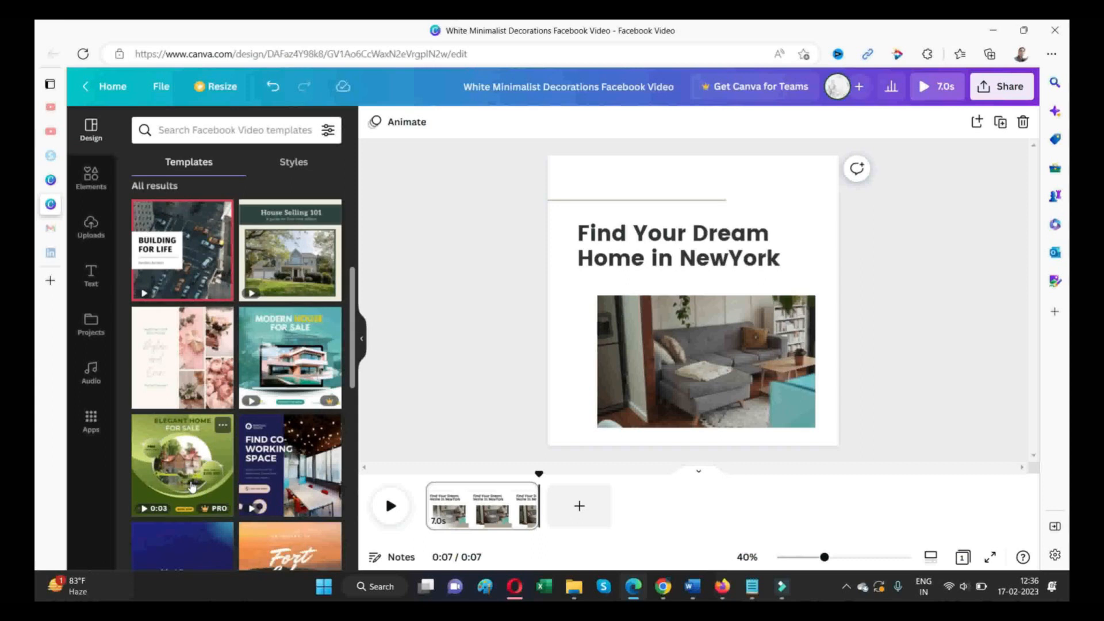
scroll(263, 298, up, 3)
scroll(263, 297, up, 3)
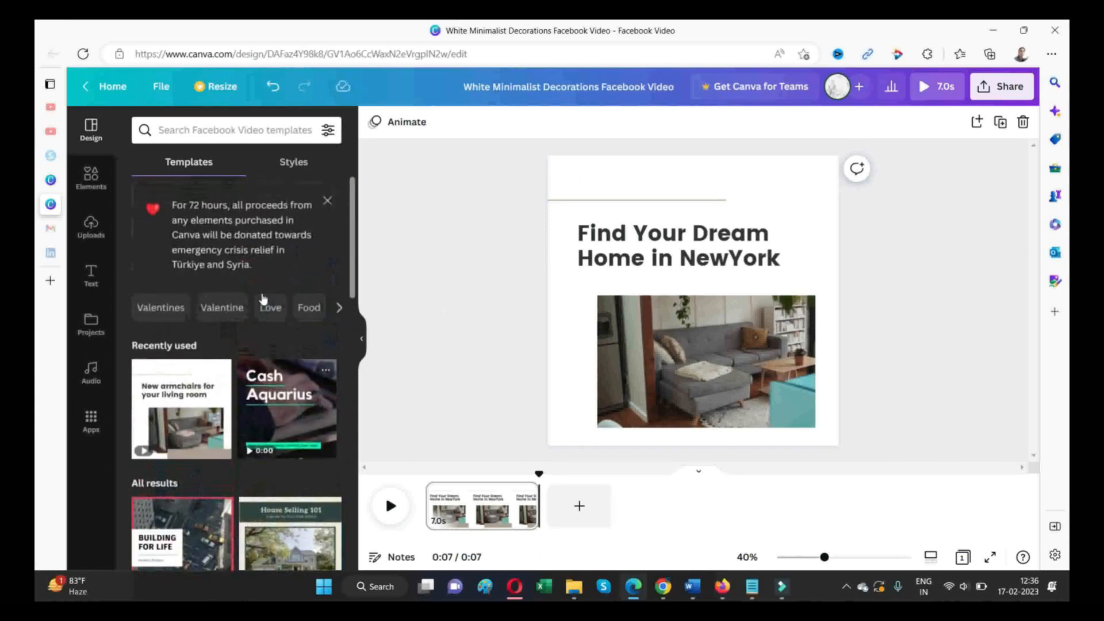
- Add a new heading text above the main title and change its wording to "Prices Starts With"
click(91, 275)
drag(187, 352, 607, 179)
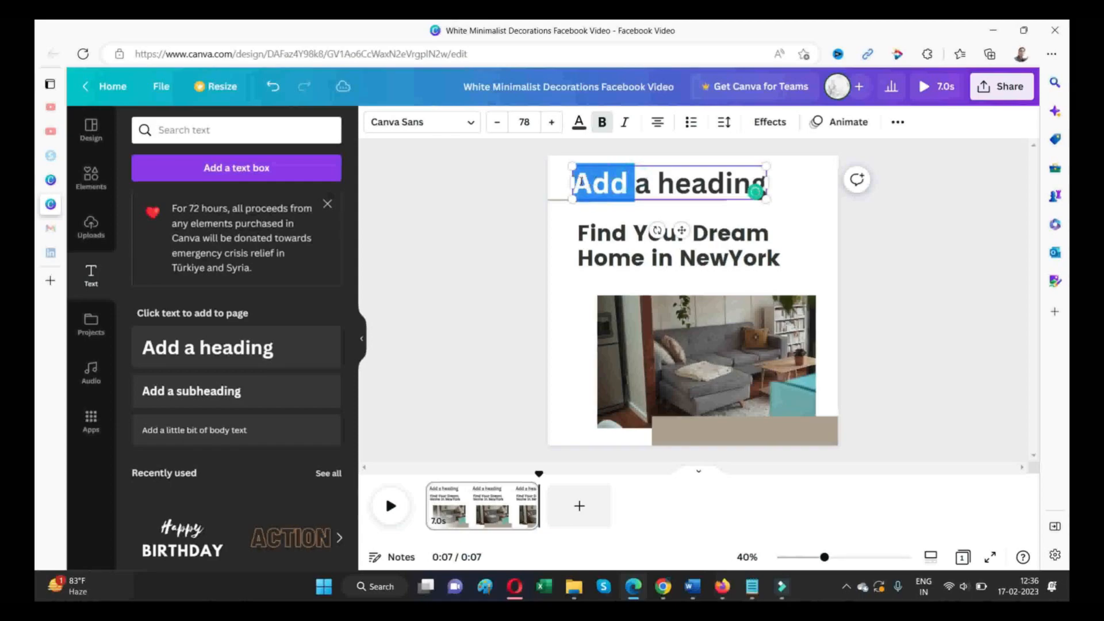
text(Prices)
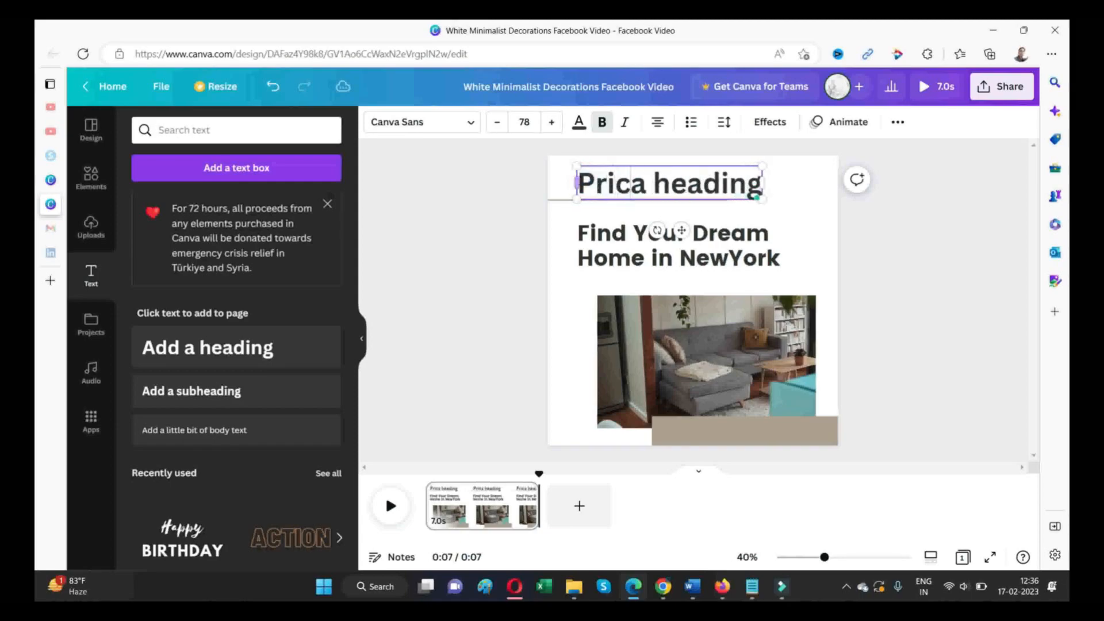
text(SATRT)
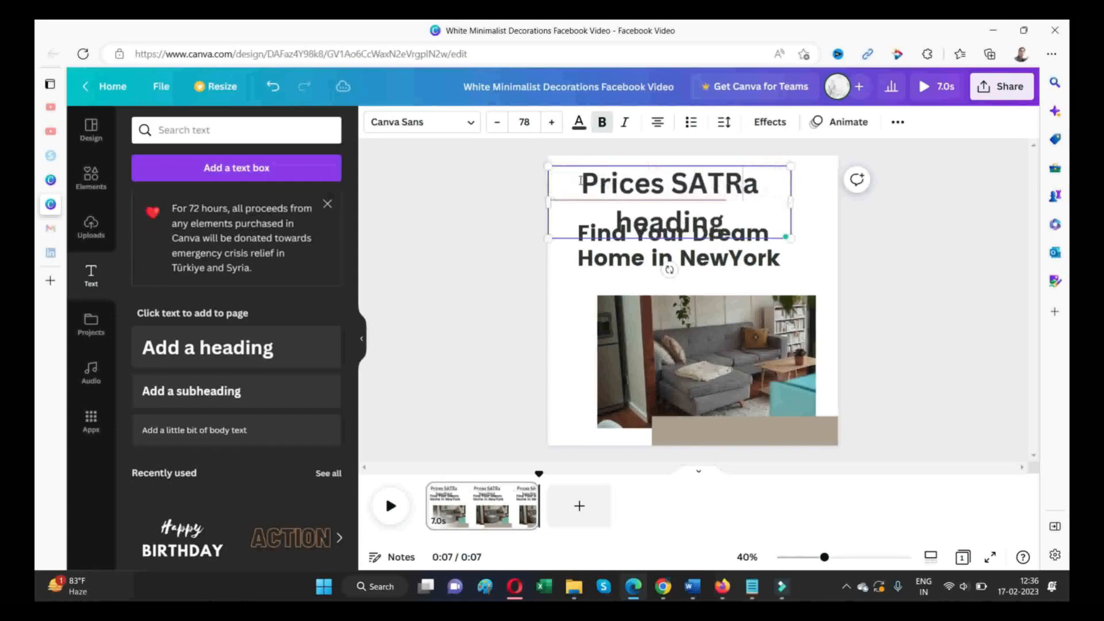
key(BackSpace)
key(BackSpace)
key(BackSpace)
key(BackSpace)
text(tar)
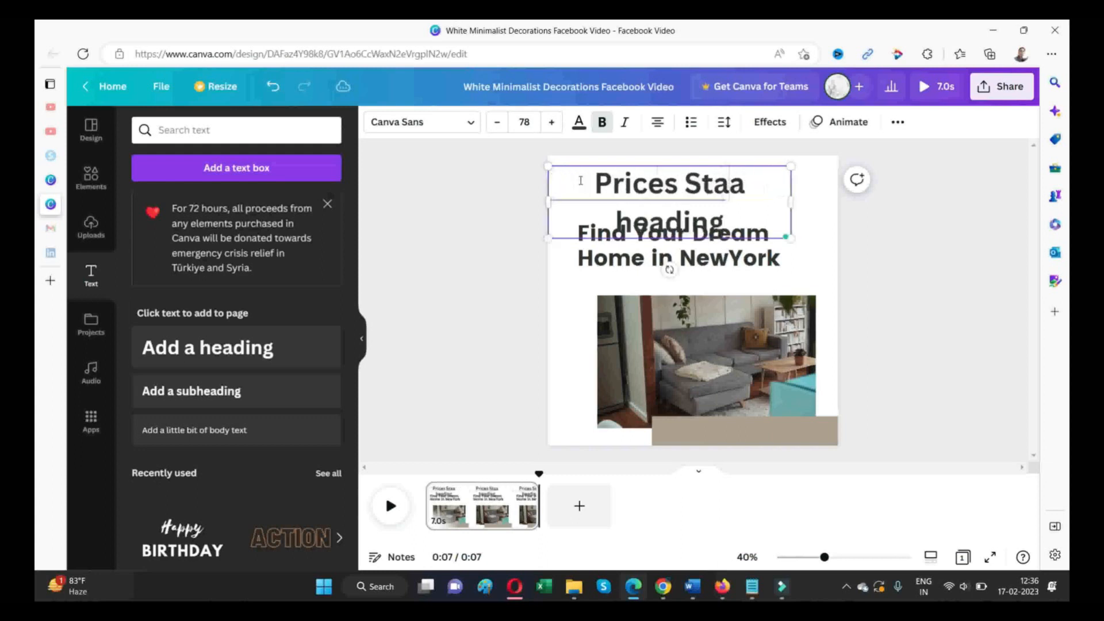
text(ts With)
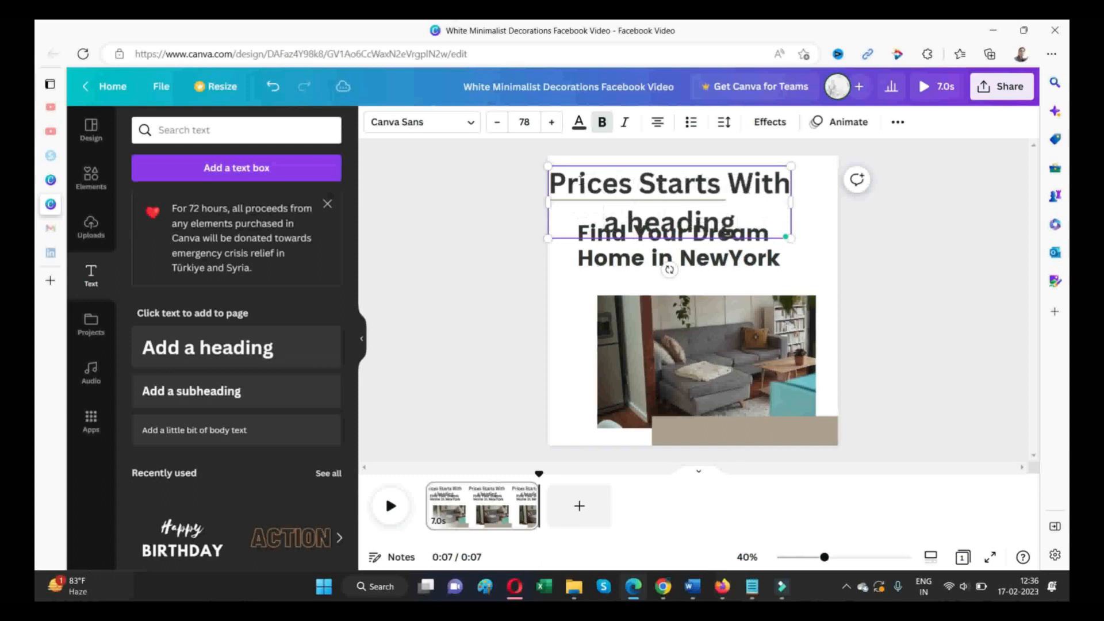
key(Delete)
key(Delete)
key(Delete)
key(Delete)
key(Delete)
key(Delete)
key(Delete)
key(Delete)
key(Delete)
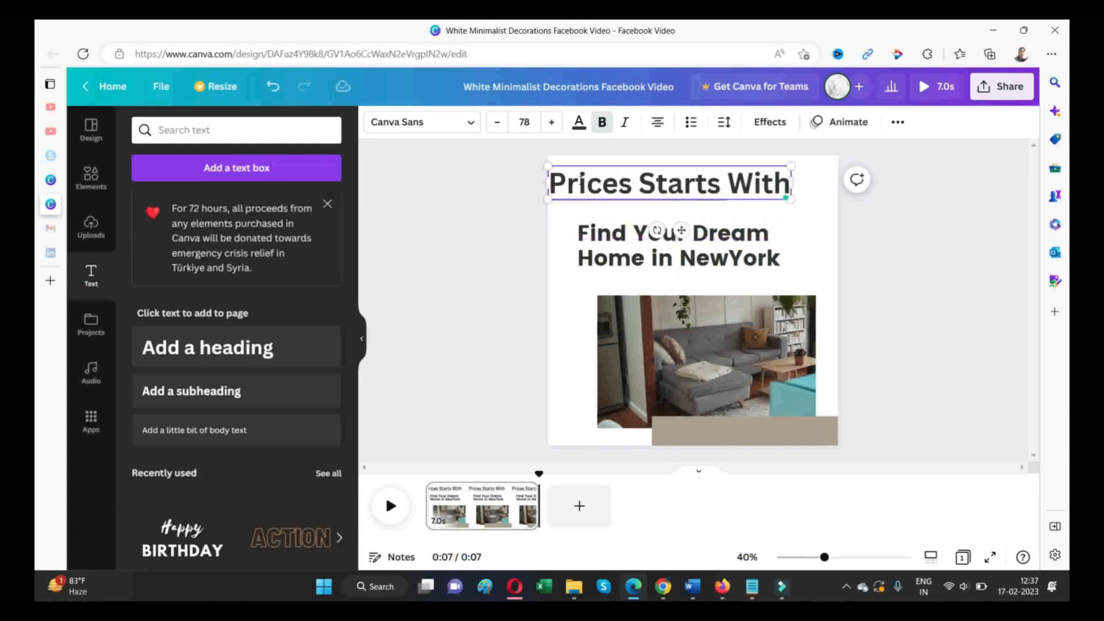
- Set the font size of the price heading to 50
click(516, 125)
text(50)
key(Return)
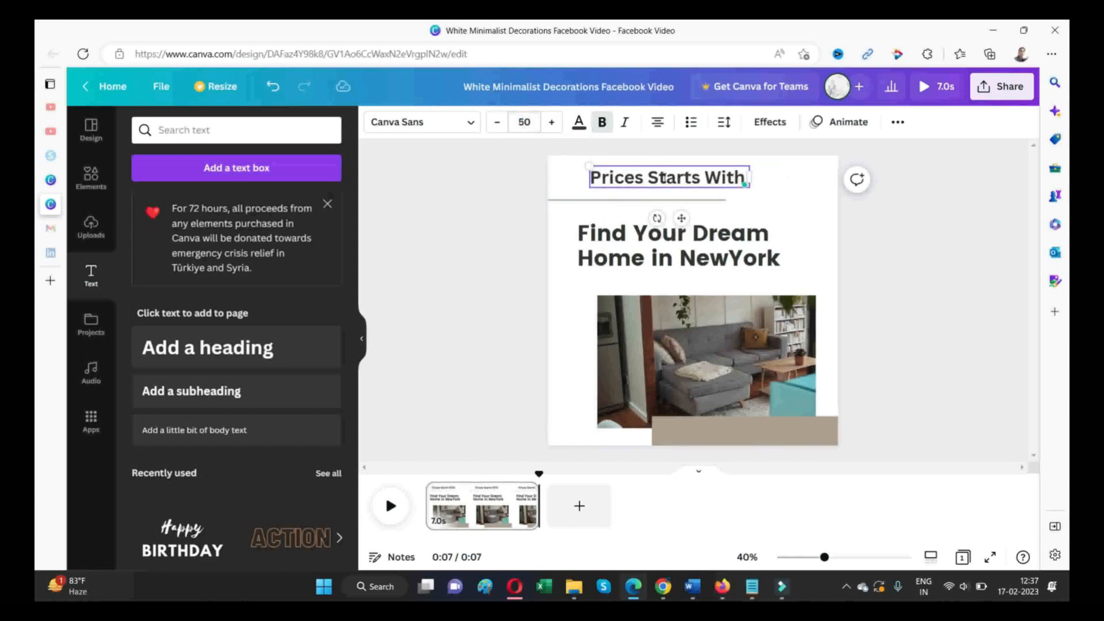
- Reword the price heading to "Prices Start With@" and move it towards the page's upper-left corner
drag(648, 177, 667, 179)
click(661, 219)
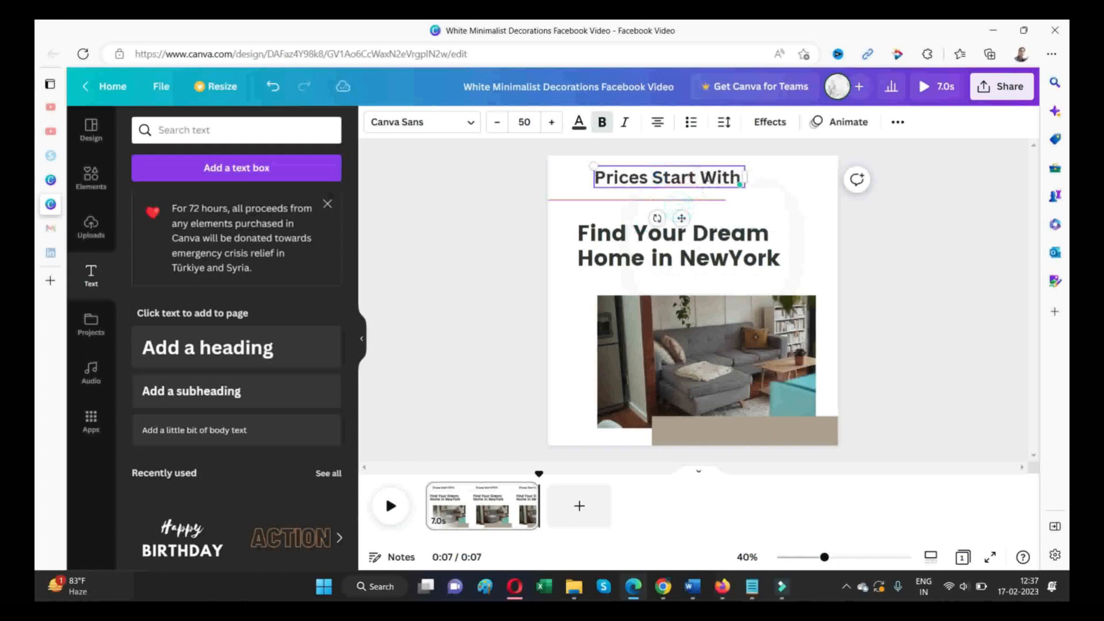
drag(746, 177, 709, 175)
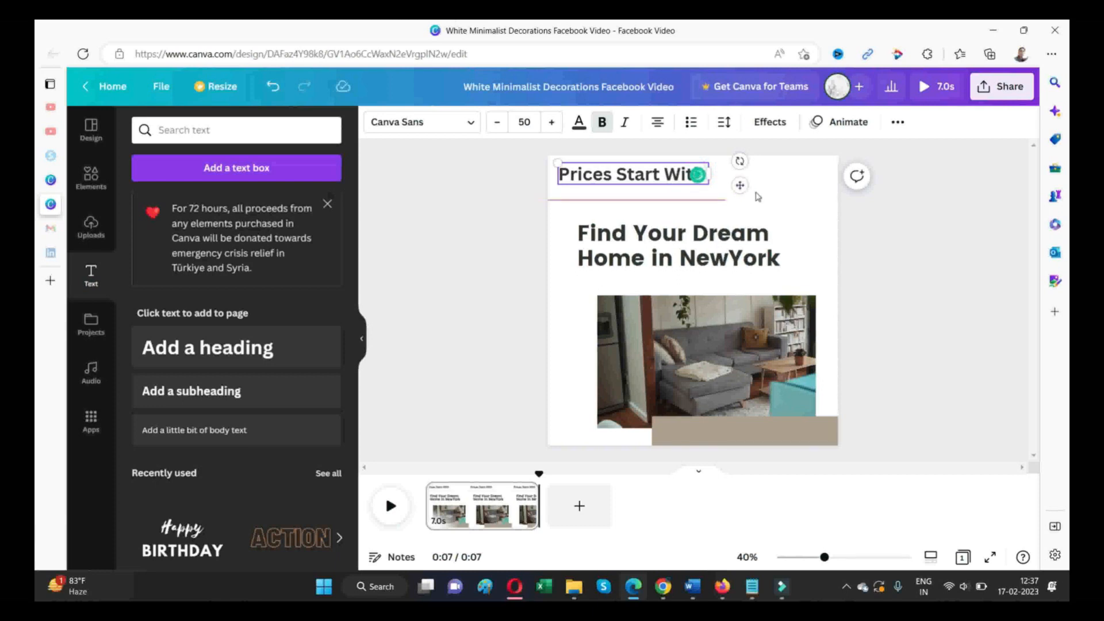
text(@25000)
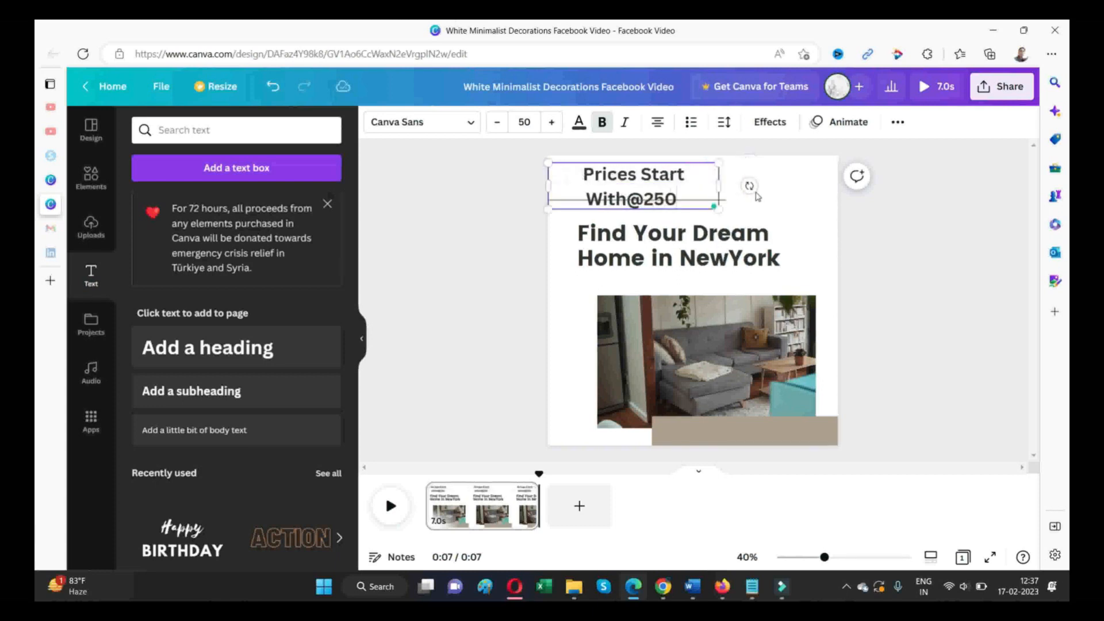
key(BackSpace)
key(BackSpace)
key(BackSpace)
key(BackSpace)
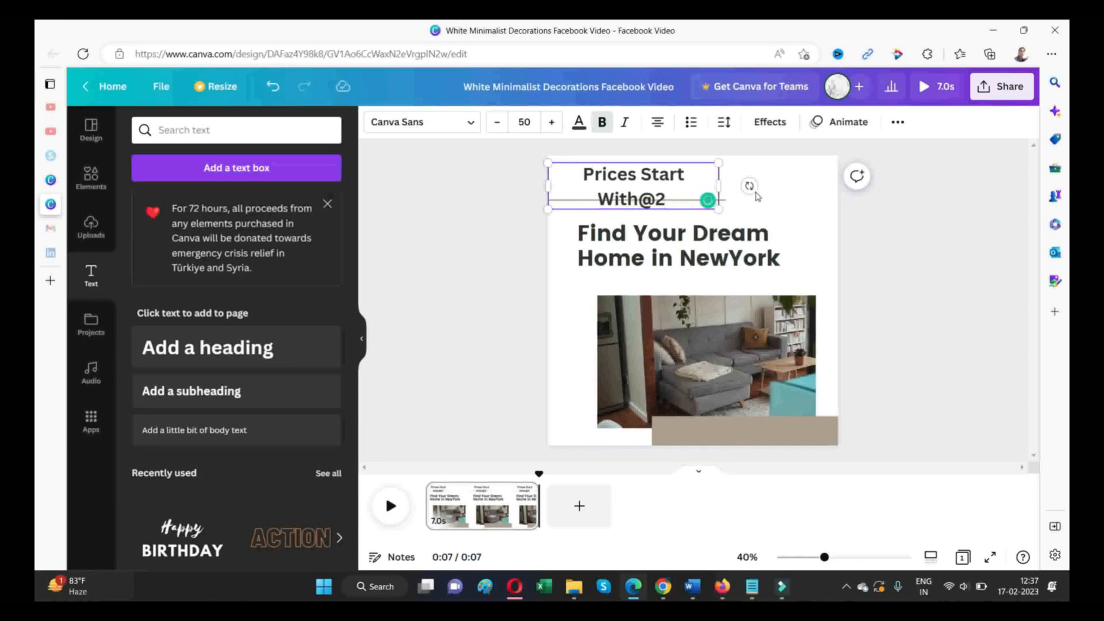
text(500)
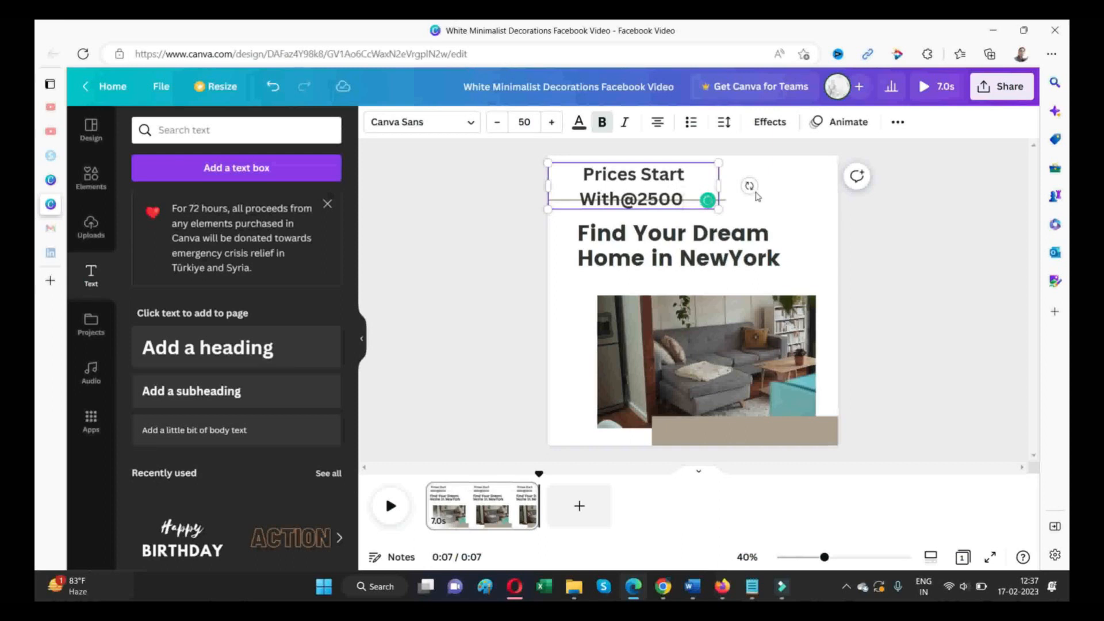
key(BackSpace)
key(BackSpace)
key(BackSpace)
key(BackSpace)
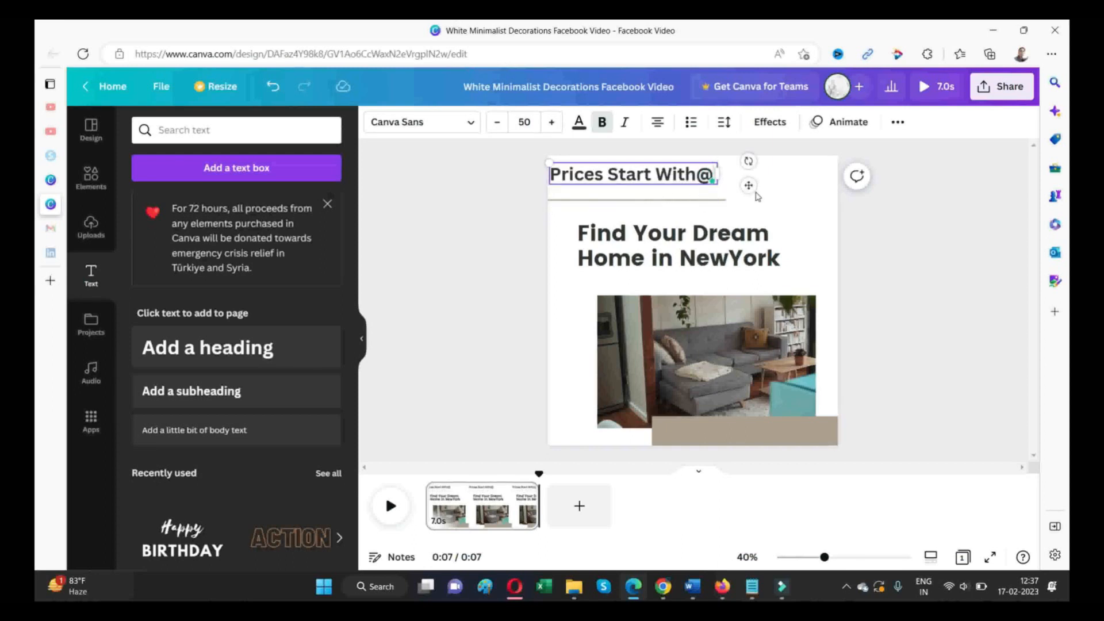
- Switch to Firefox and search Google in a new tab for "unew house prices"
click(722, 586)
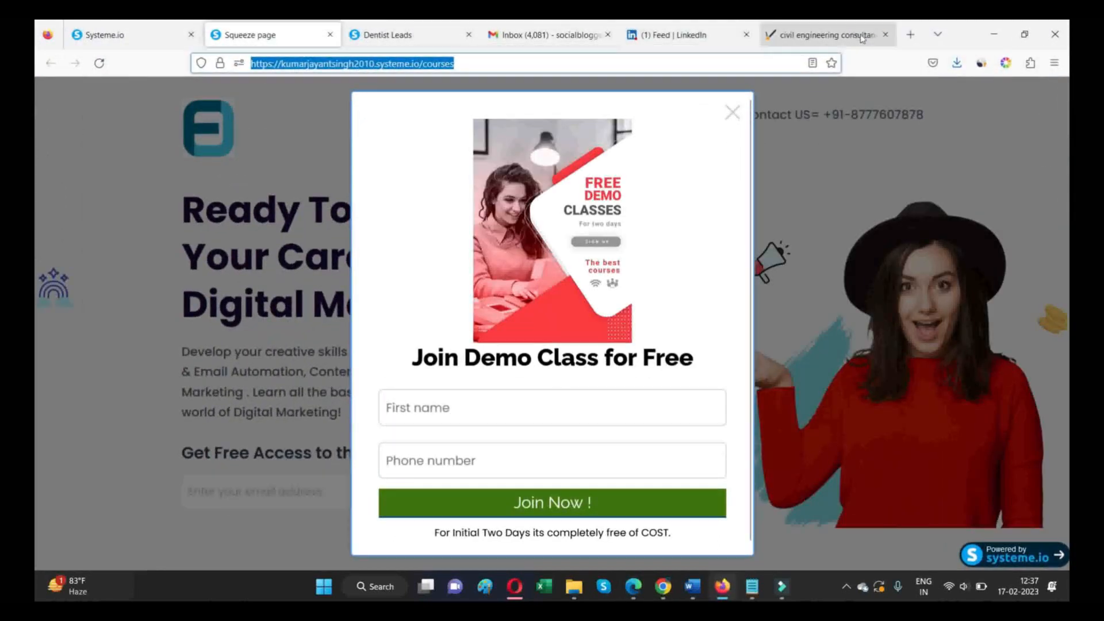
click(910, 34)
text(unew)
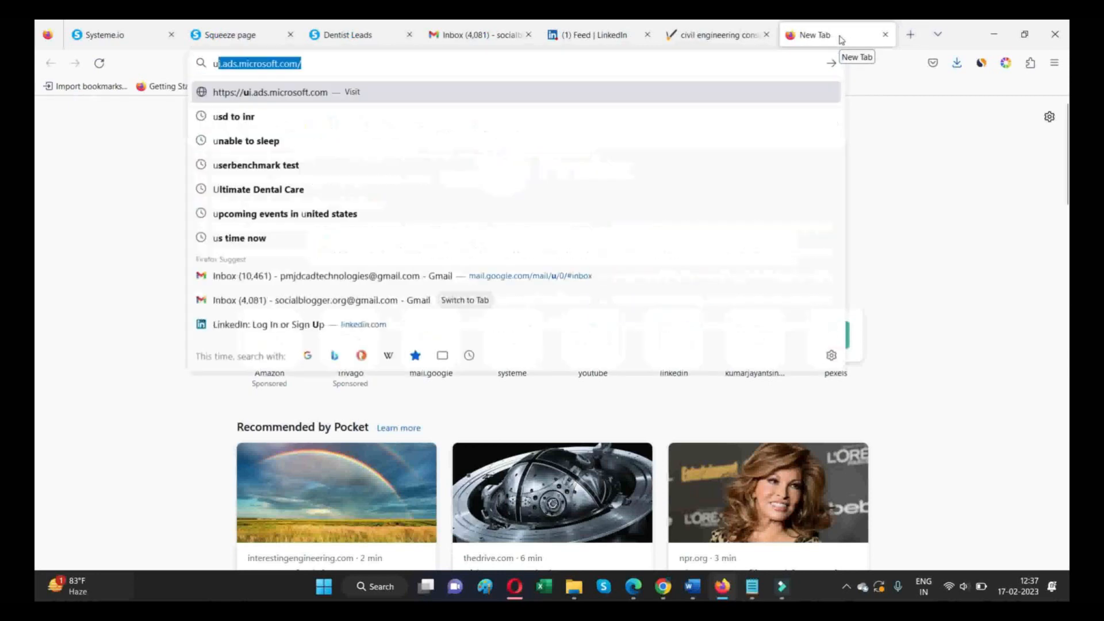
text( hou)
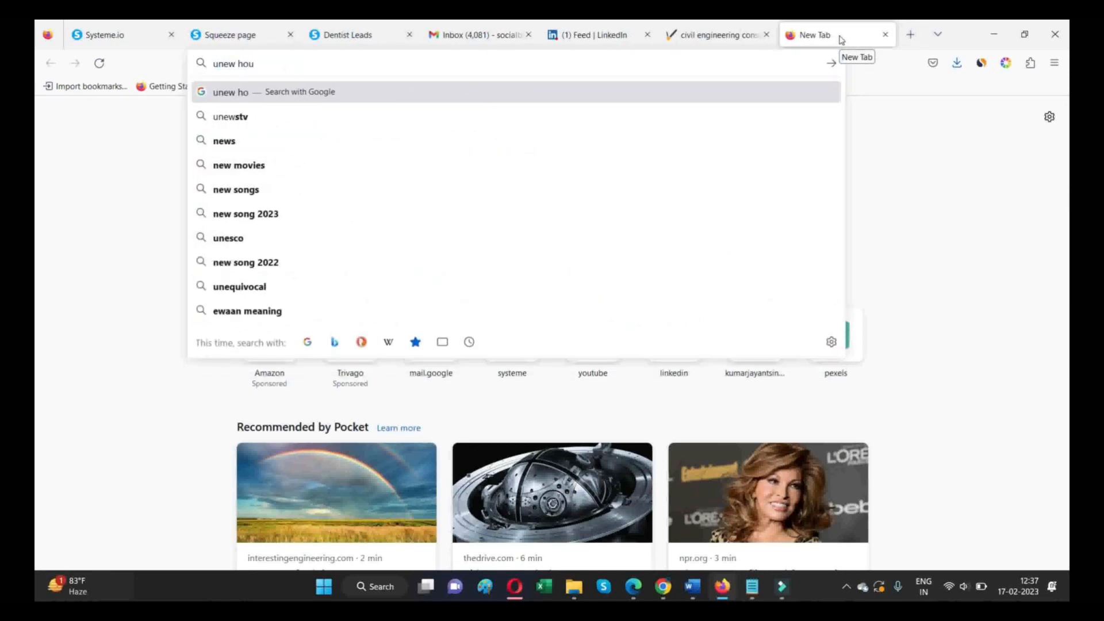
text(se prices)
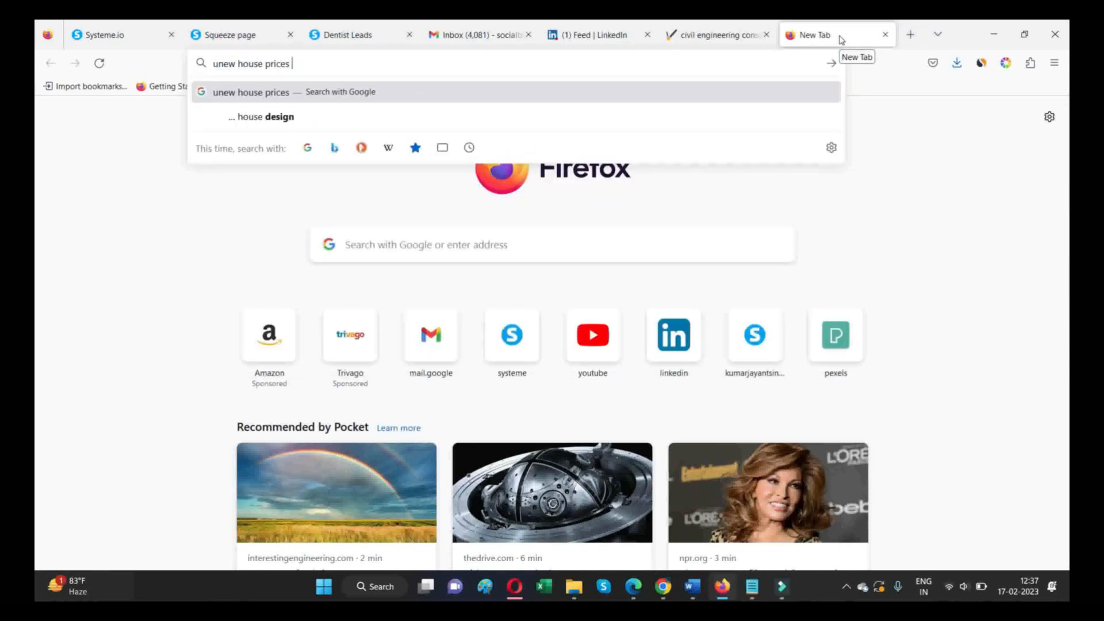
key(Return)
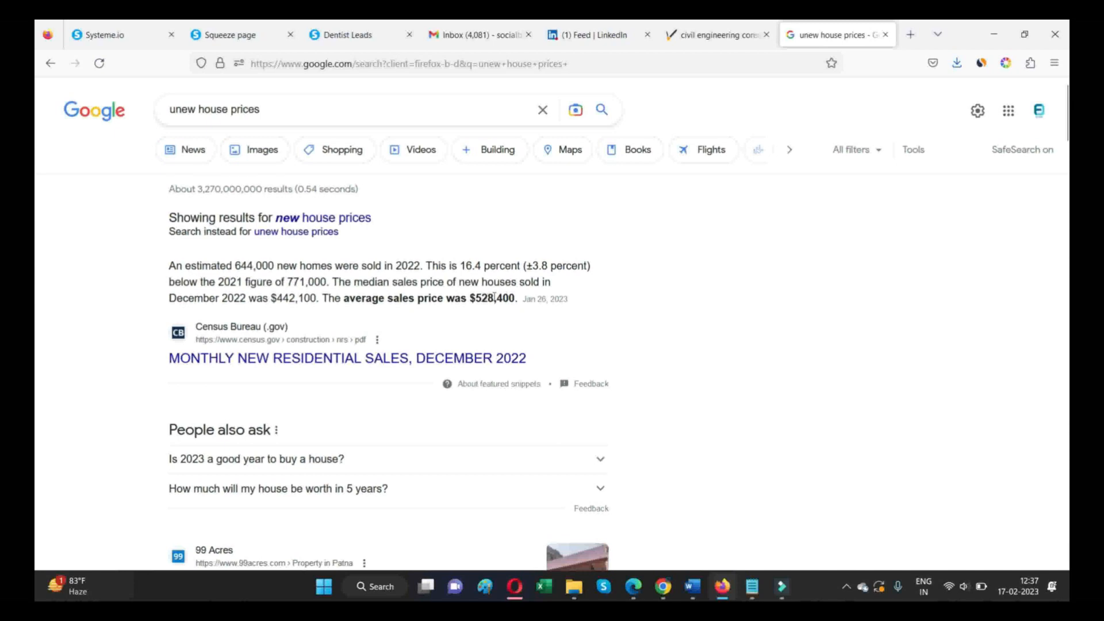
- Check the search results and copy the average sales price $528,400 from the featured snippet
scroll(464, 315, down, 3)
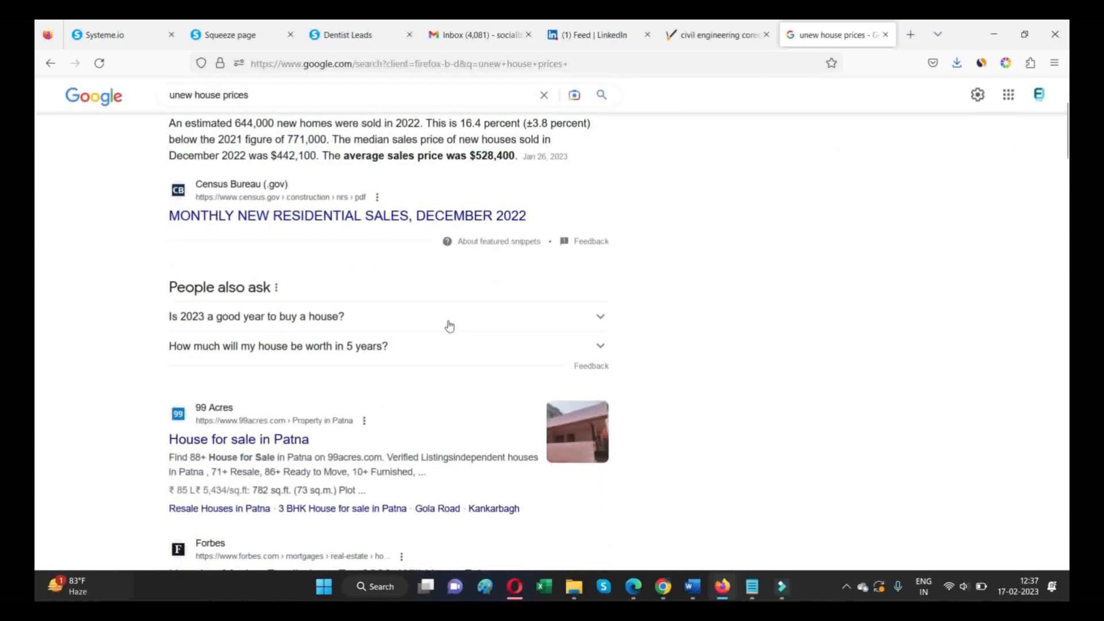
scroll(449, 326, down, 3)
scroll(449, 326, up, 6)
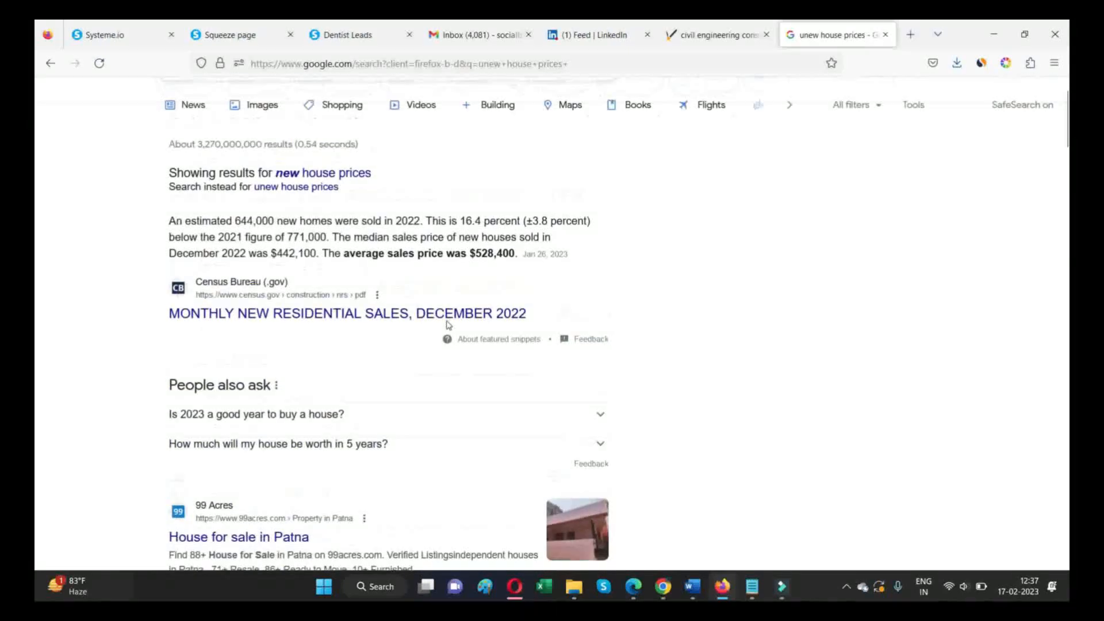
double_click(515, 298)
right_click(480, 295)
click(500, 305)
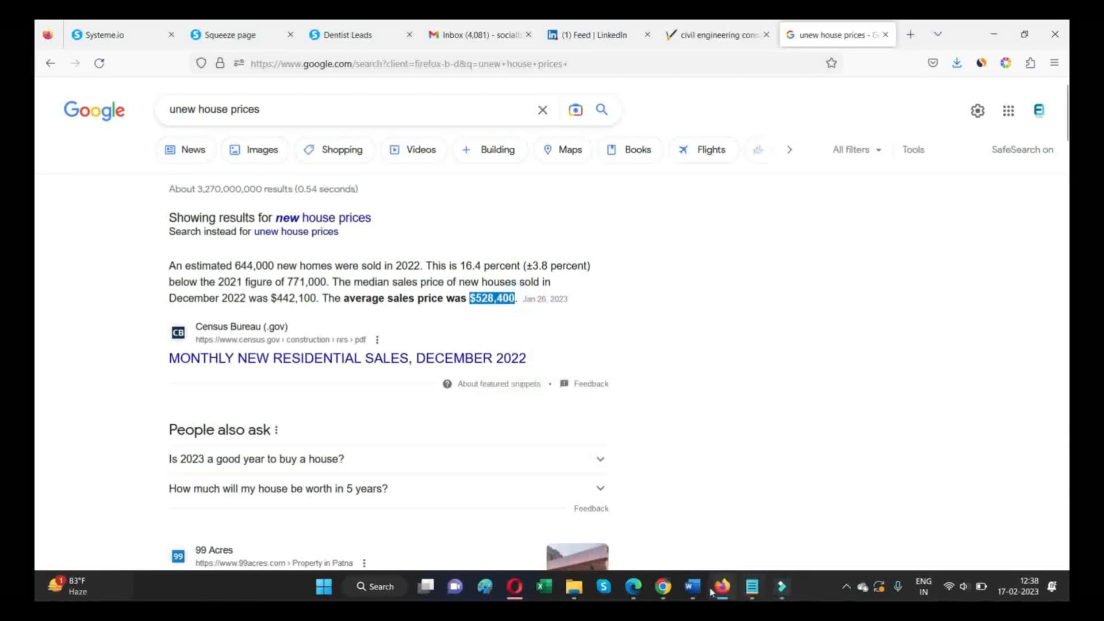
- Return to the Canva design in Edge and paste $528,400 after "Prices Start With@" in the price heading
mouse_move(694, 594)
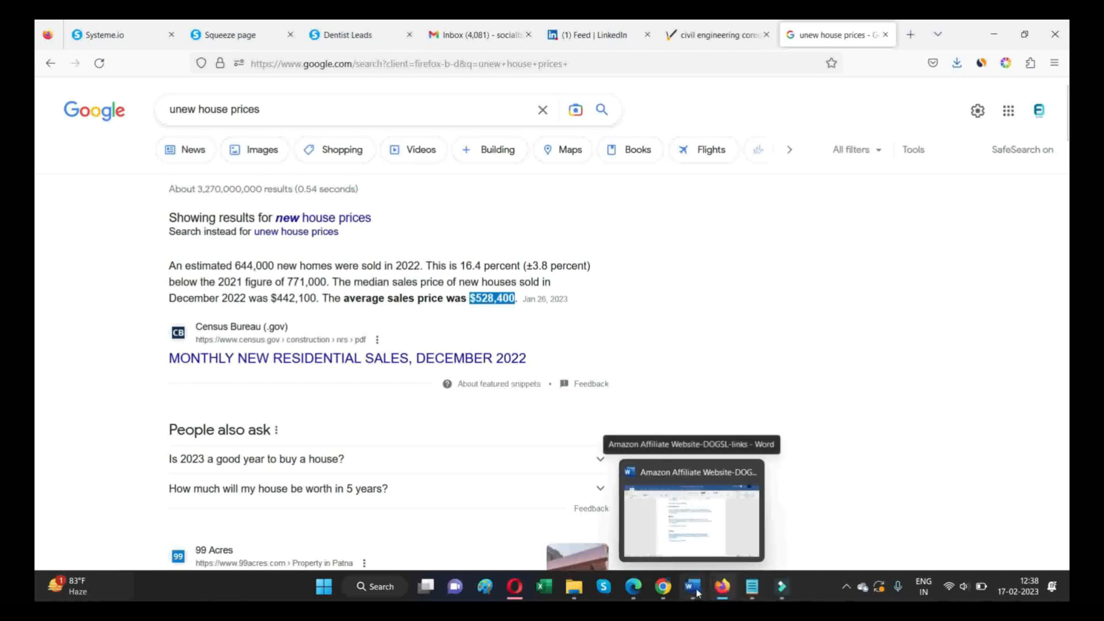
click(632, 587)
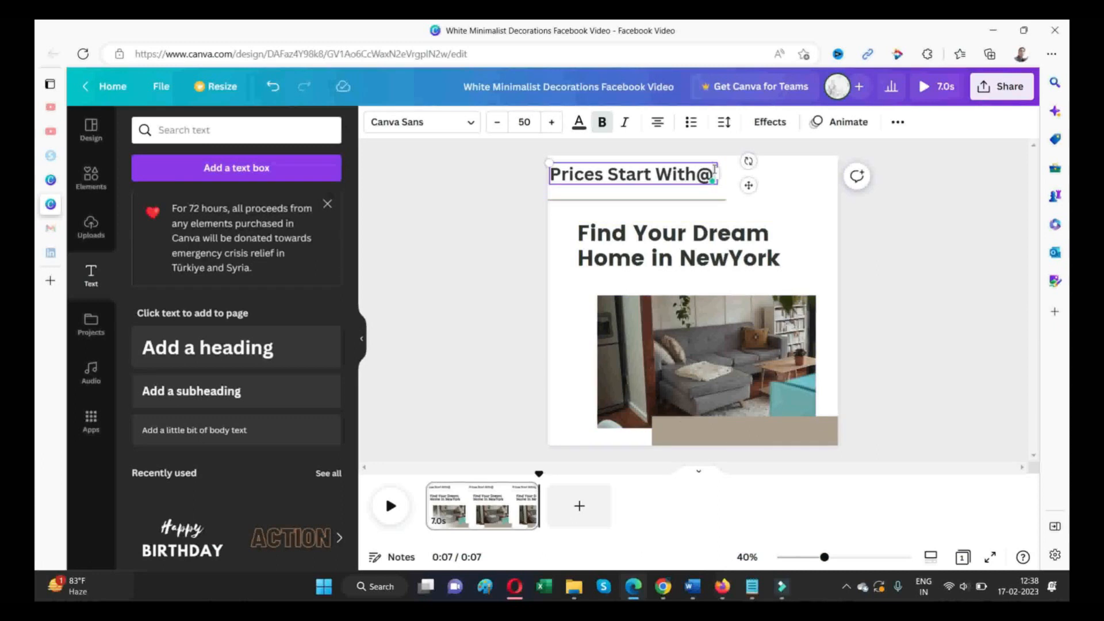
key(ctrl+v)
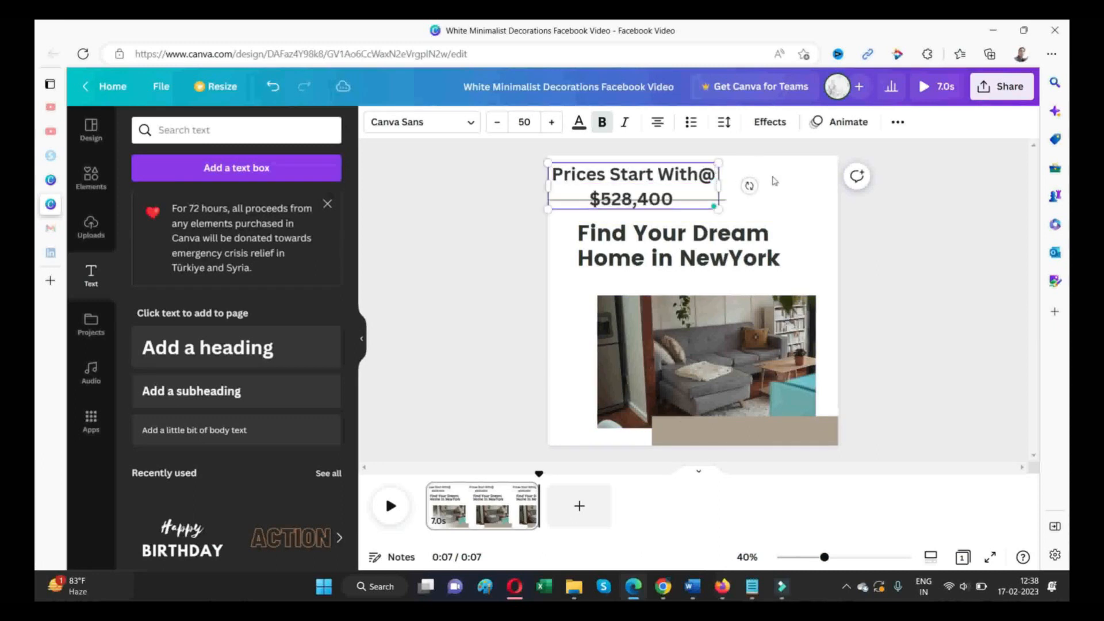
- Widen the price heading's text box slightly and set its font size to 25
mouse_move(719, 184)
mouse_down()
mouse_move(783, 179)
mouse_move(729, 180)
mouse_up()
click(524, 122)
text(25)
key(Return)
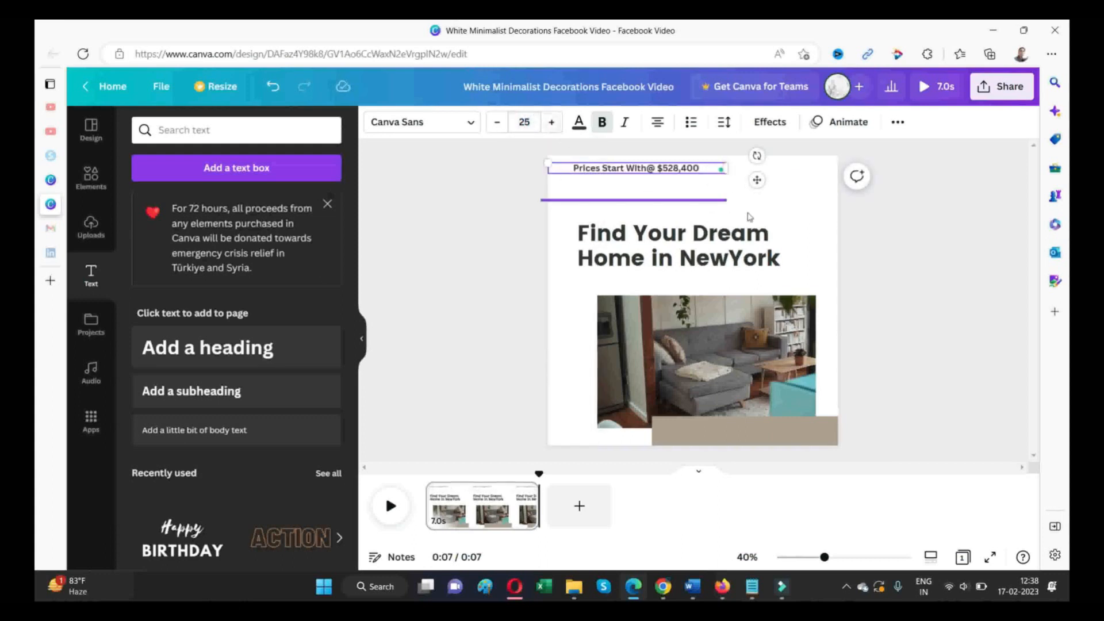
- Move the price heading down to just above the thin divider line and change its price to $500,000
key(Escape)
drag(679, 174, 677, 192)
click(677, 190)
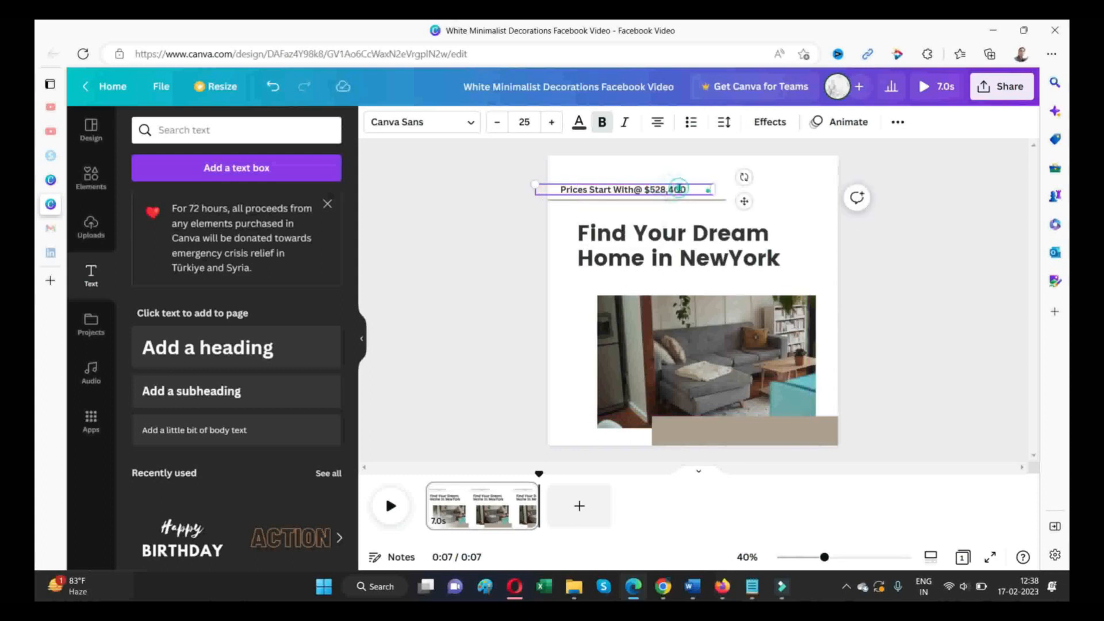
key(BackSpace)
key(BackSpace)
text(00)
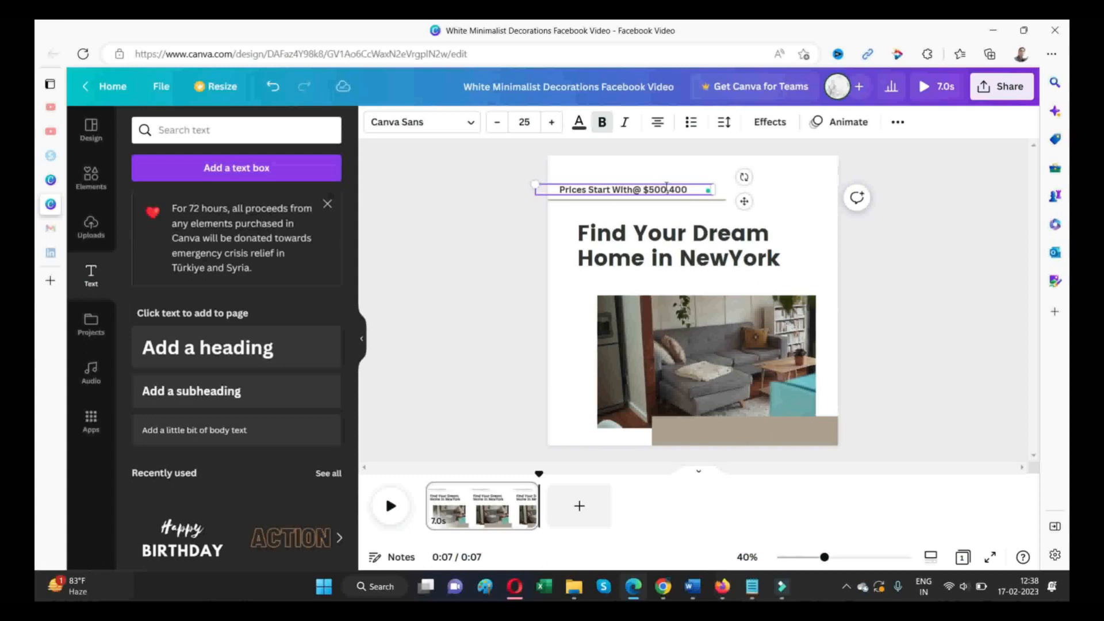
text(0)
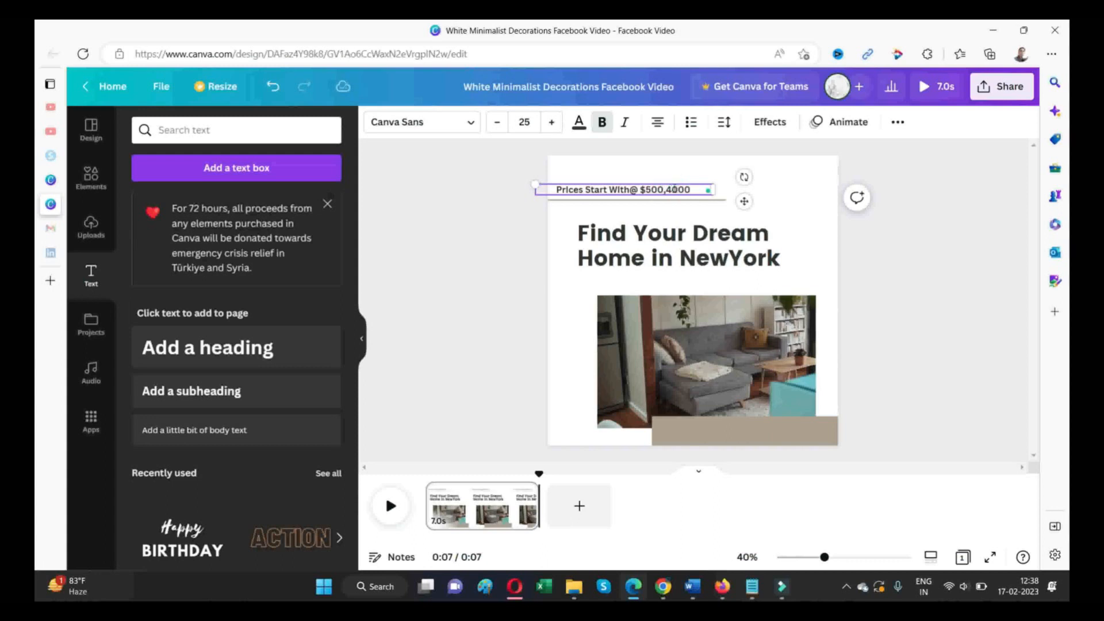
key(BackSpace)
key(Delete)
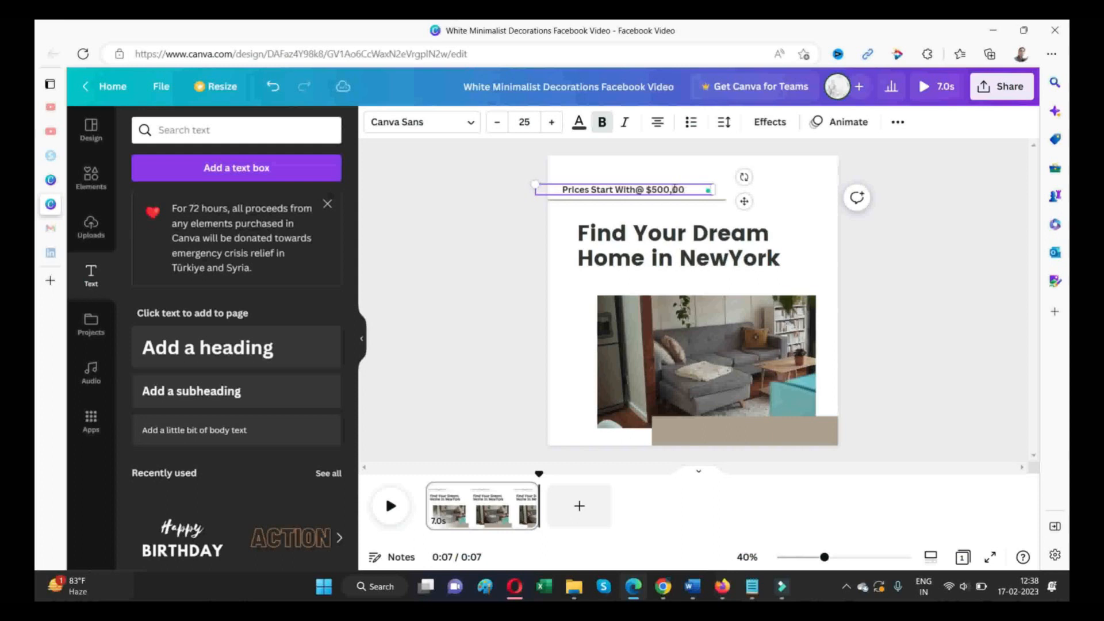
text(0)
click(636, 211)
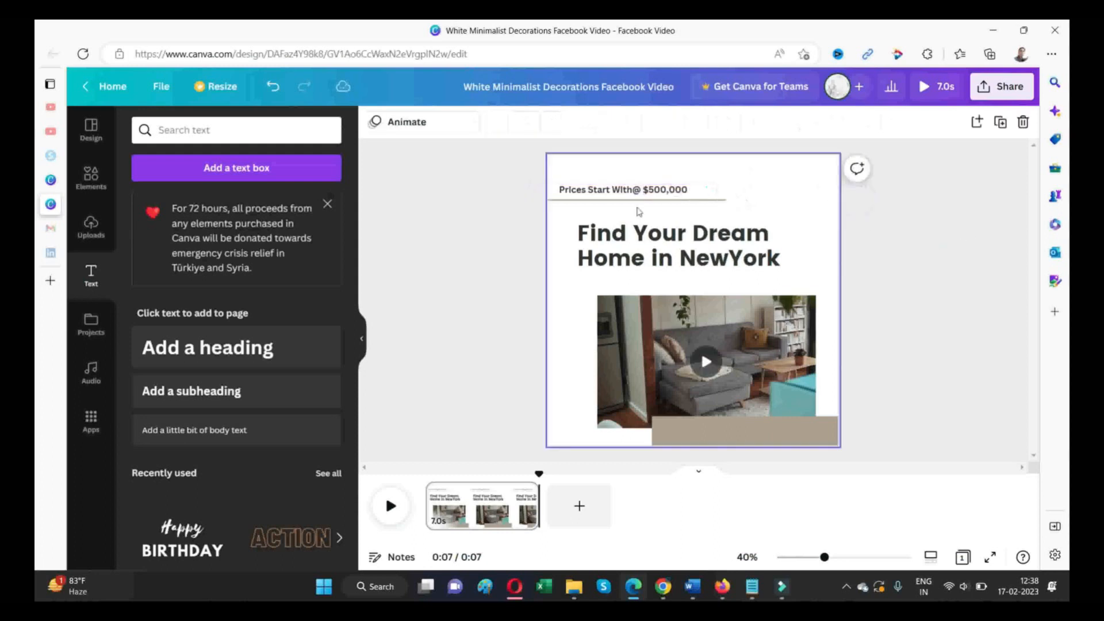
- Nudge the price heading slightly up and to the right above the divider line, and play the video preview
drag(652, 186, 656, 181)
click(890, 201)
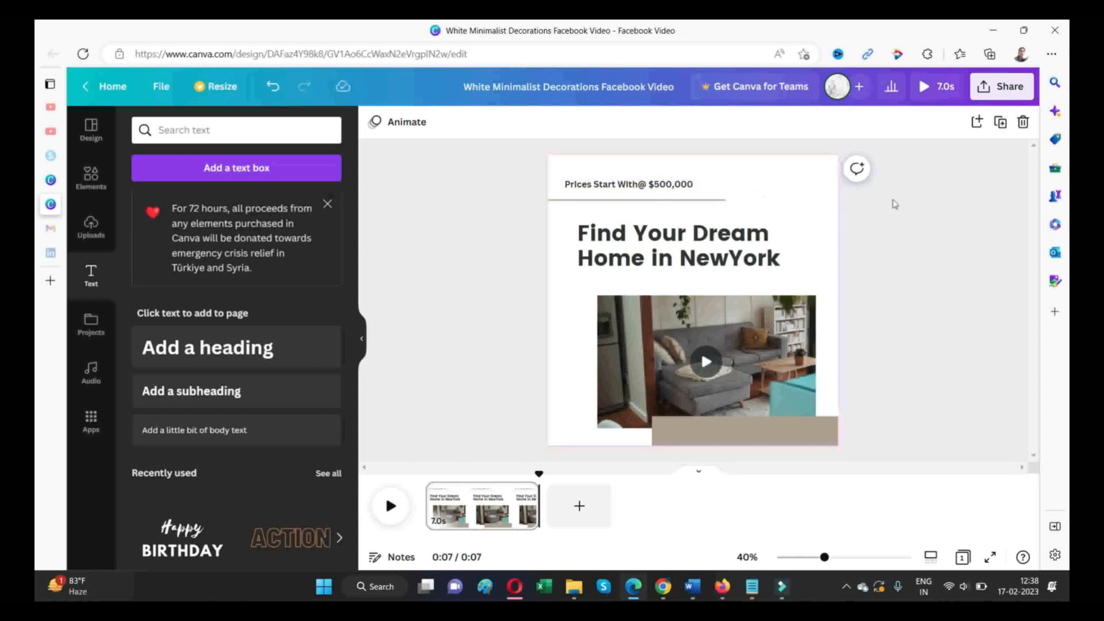
click(390, 506)
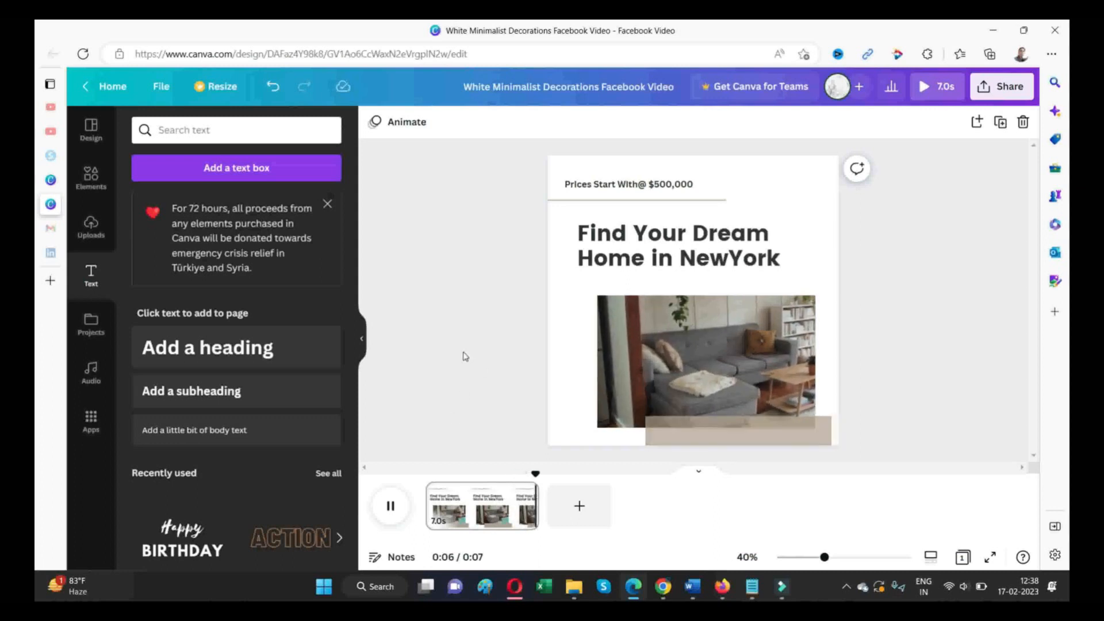
- Add a new heading text box over the beige bar beneath the sofa video
click(455, 513)
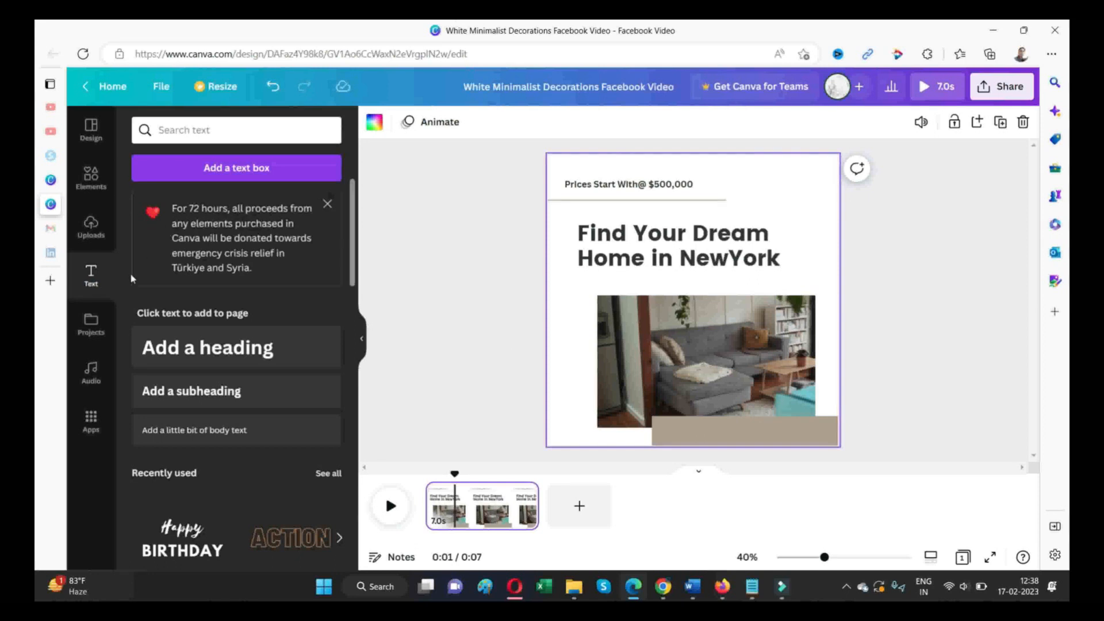
drag(169, 348, 704, 420)
click(725, 432)
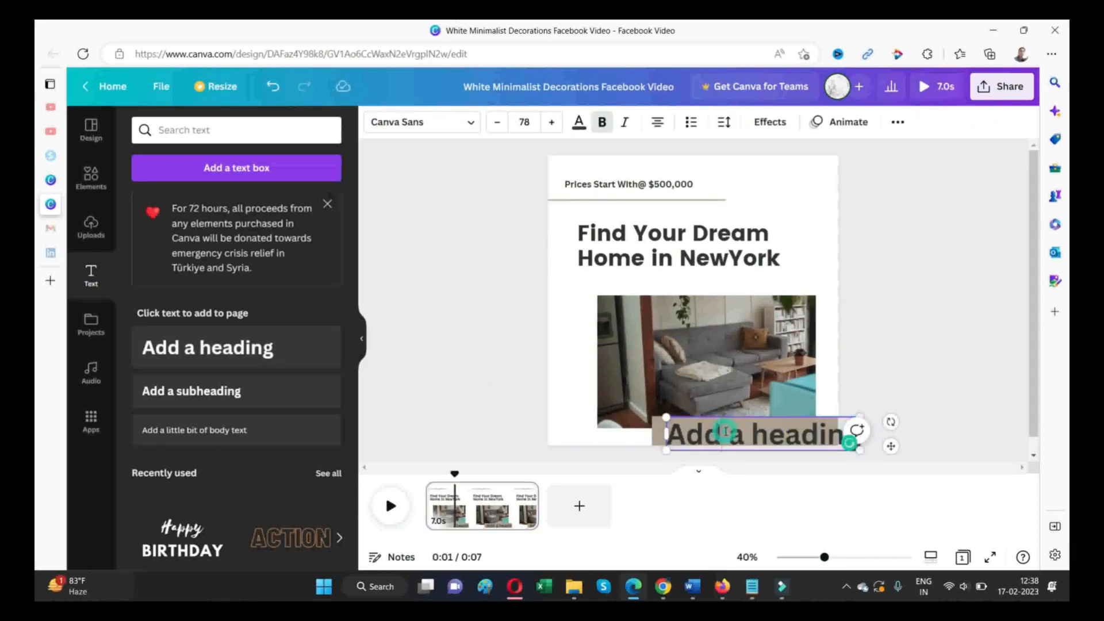
- Replace the new heading's placeholder text with "Check OUT Now!"
key(BackSpace)
key(BackSpace)
key(BackSpace)
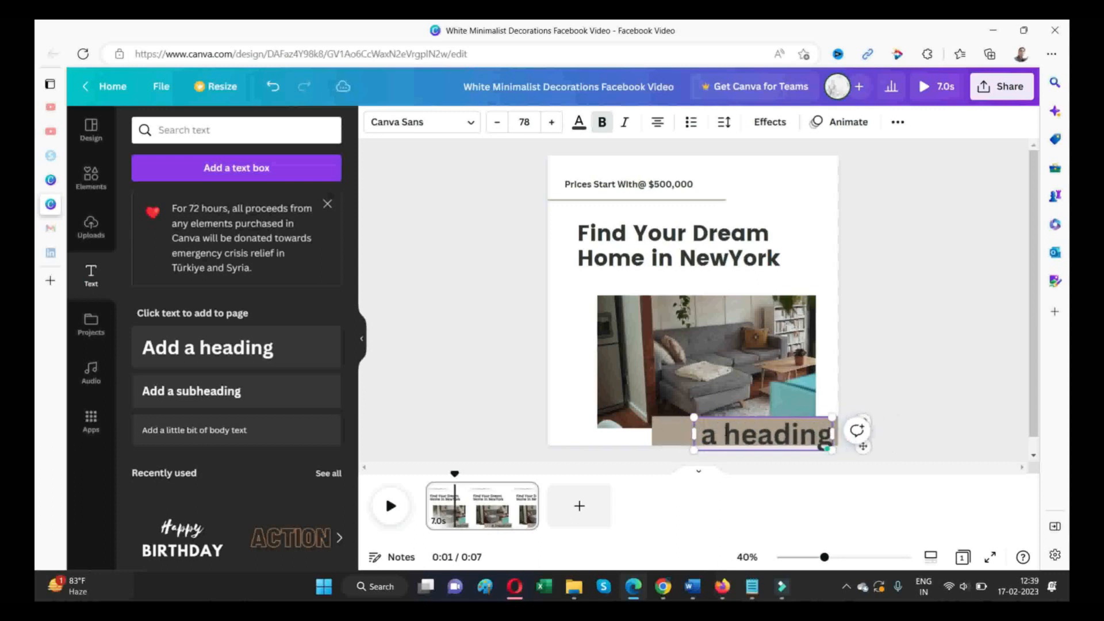
text(Check O)
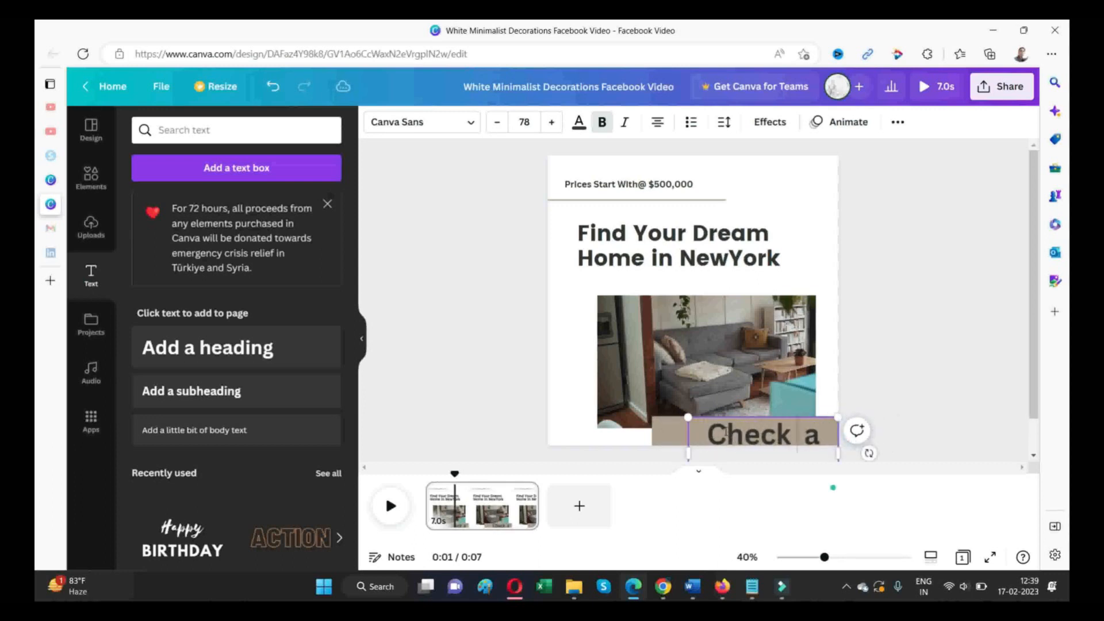
text(UT nOW)
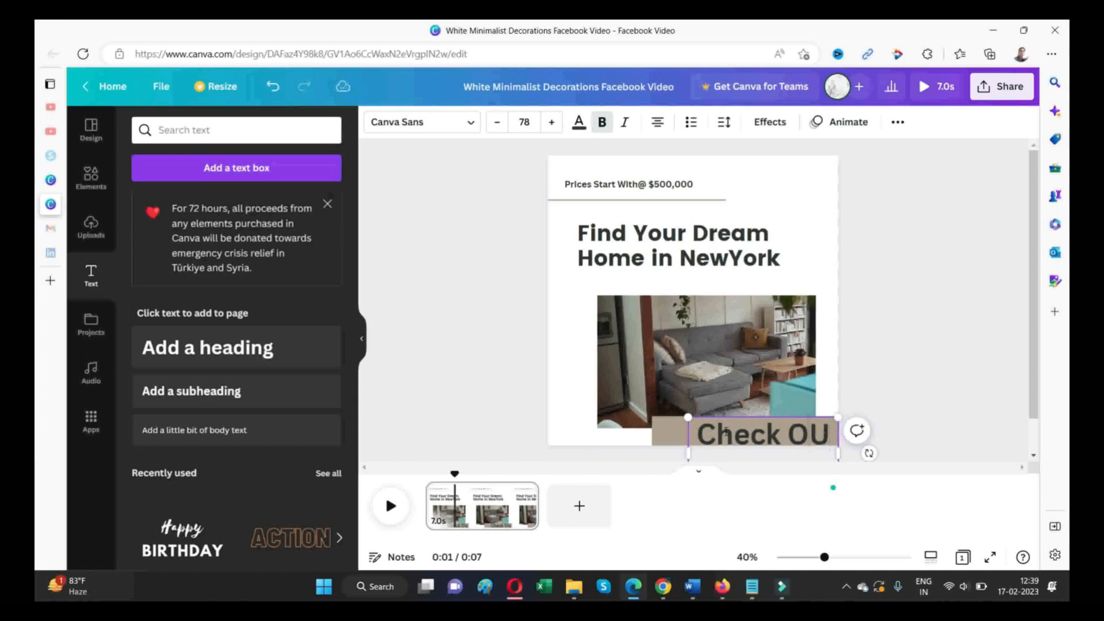
key(BackSpace)
key(BackSpace)
key(BackSpace)
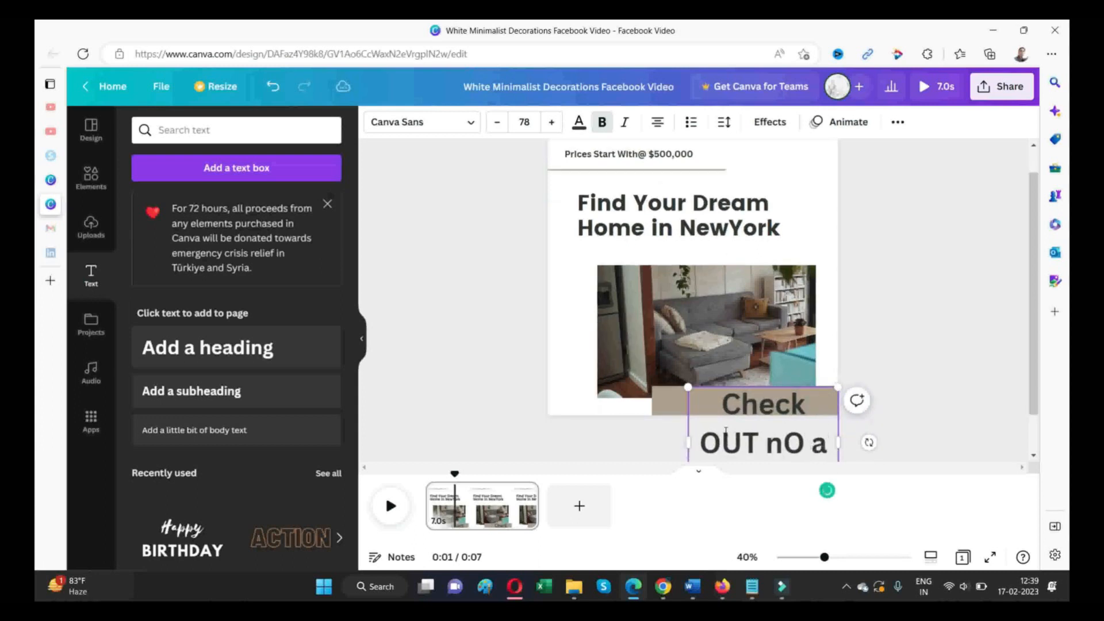
text(nO)
key(BackSpace)
key(BackSpace)
key(BackSpace)
text(N)
key(BackSpace)
text(N)
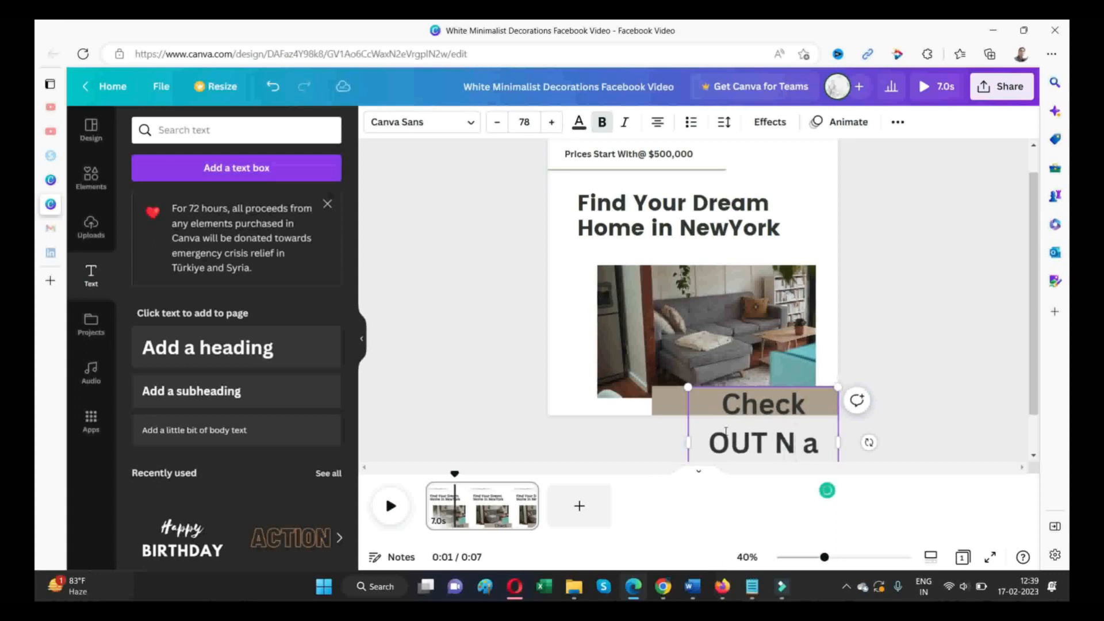
text(ow!)
key(Delete)
key(Delete)
key(Delete)
key(Delete)
key(Delete)
key(Delete)
key(Delete)
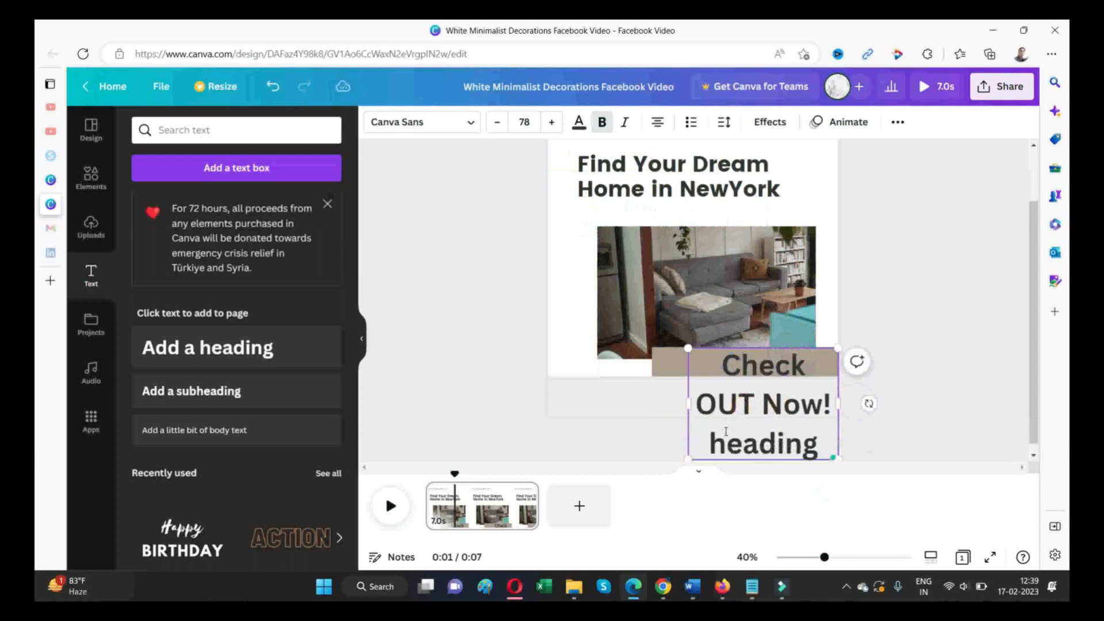
key(Delete)
key(Delete)
key(Delete)
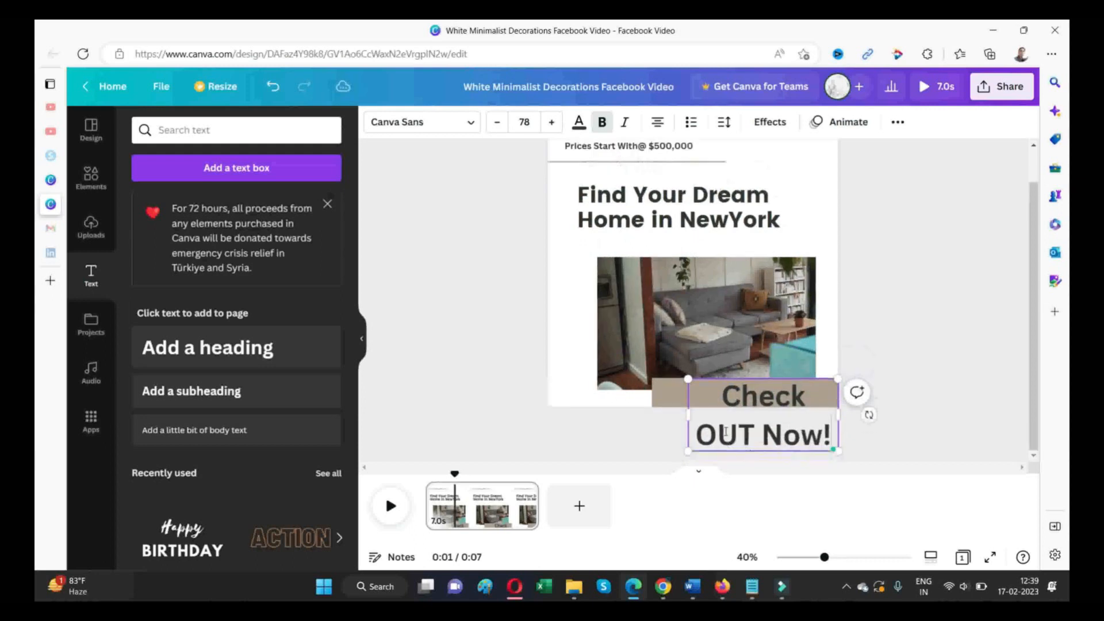
- Set the "Check OUT Now!" heading's font size to 50 and centre it on the beige bar
click(532, 122)
text(50)
key(Return)
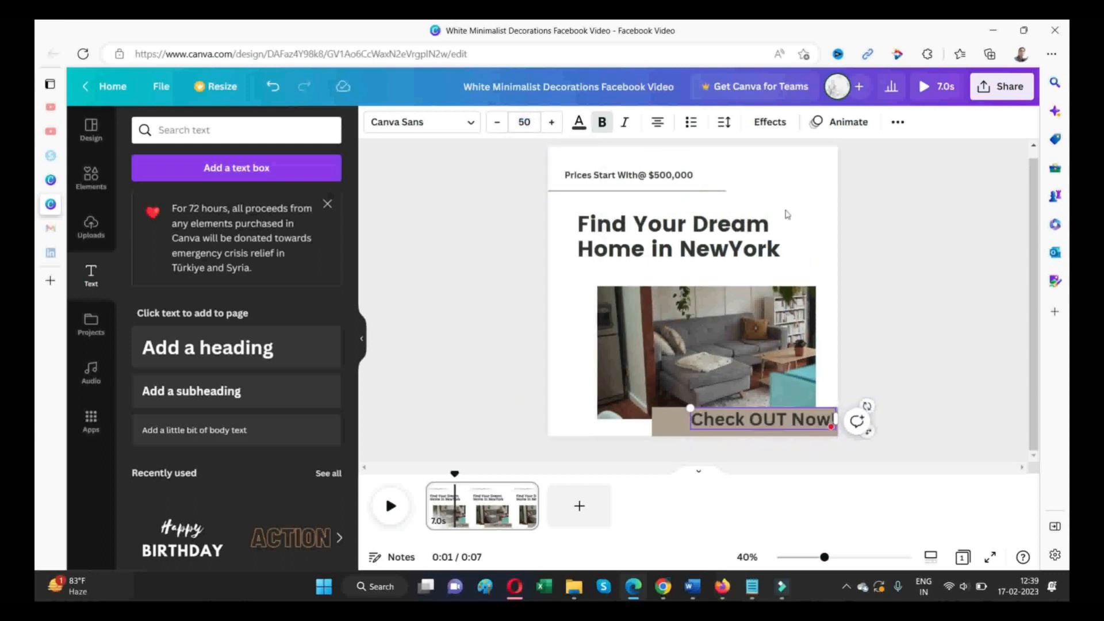
click(933, 344)
mouse_move(745, 432)
mouse_down()
mouse_move(725, 436)
mouse_move(735, 438)
mouse_up()
click(835, 392)
click(738, 433)
click(882, 378)
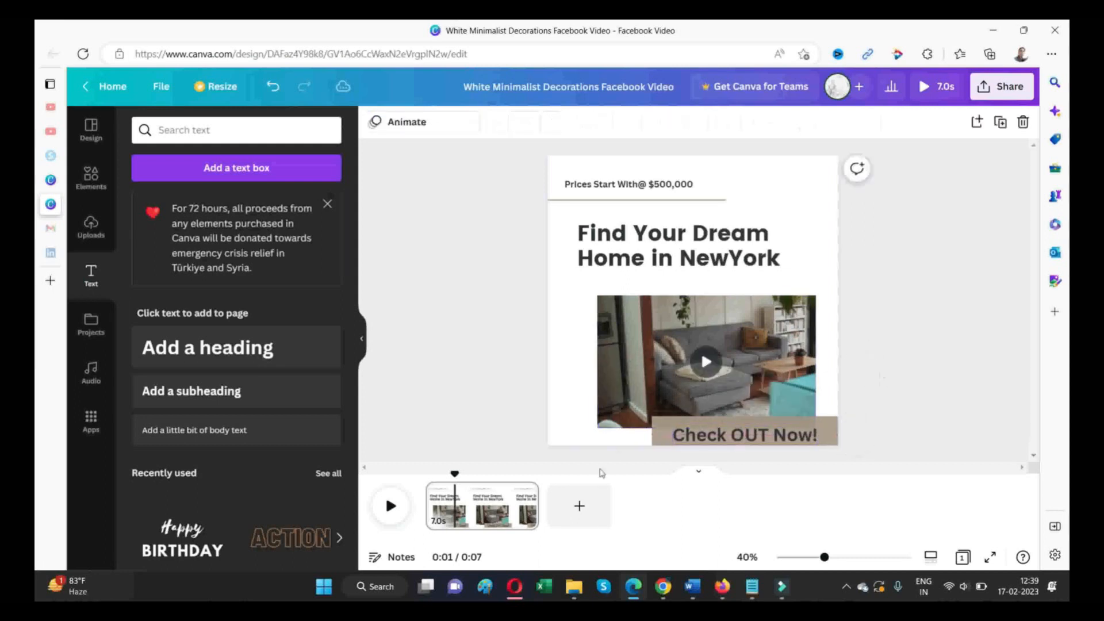
- Try green and white for the "Check OUT Now!" text and settle on black from the default colours
click(700, 438)
click(580, 122)
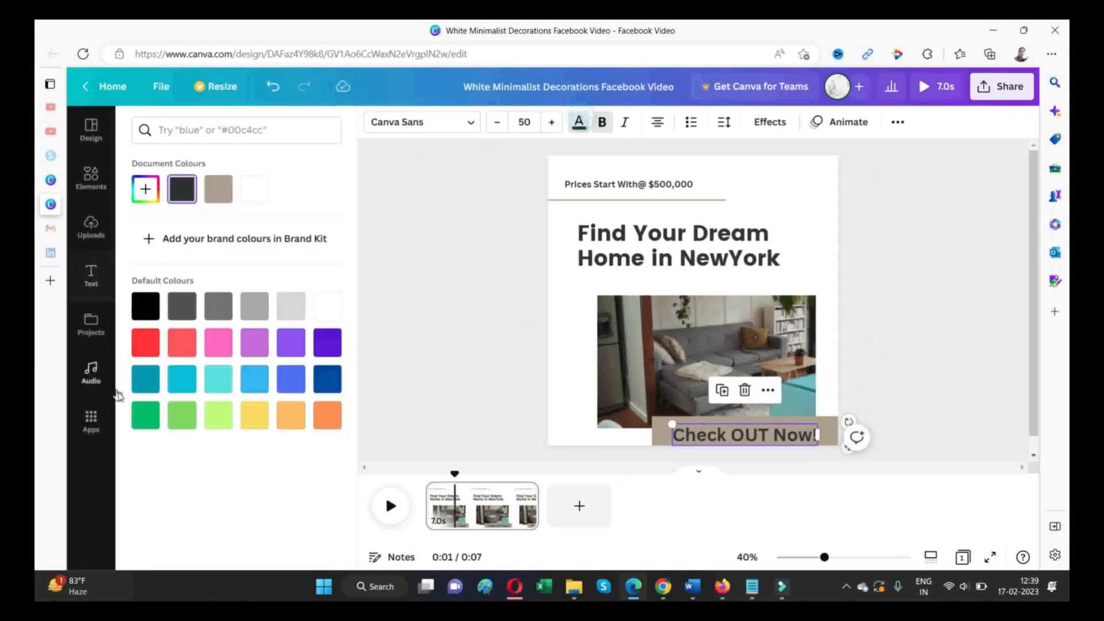
click(146, 418)
click(329, 308)
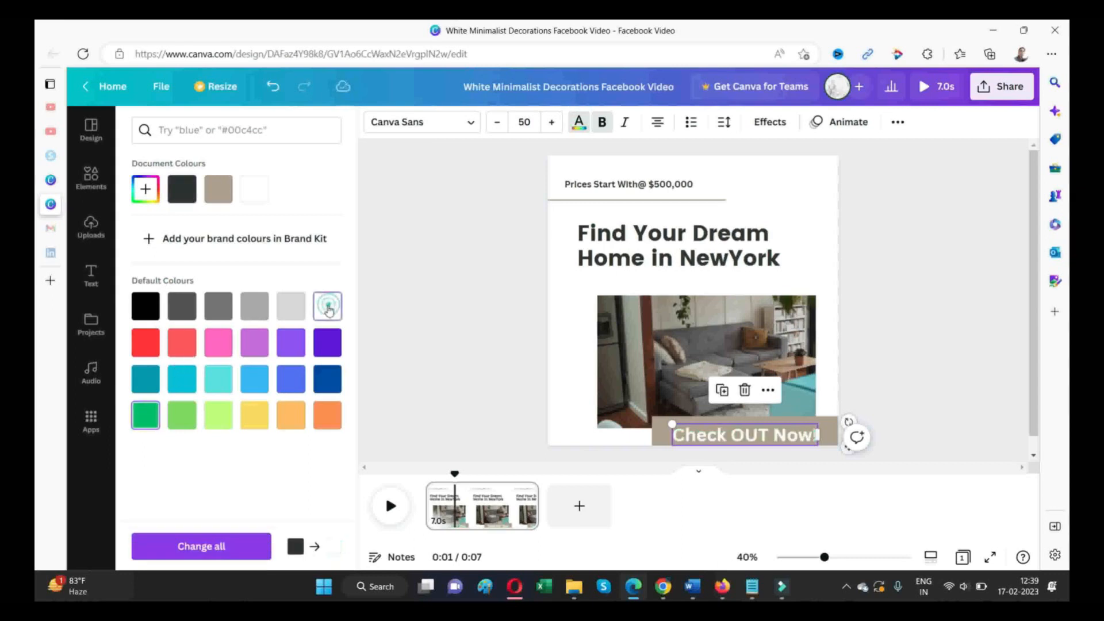
click(146, 306)
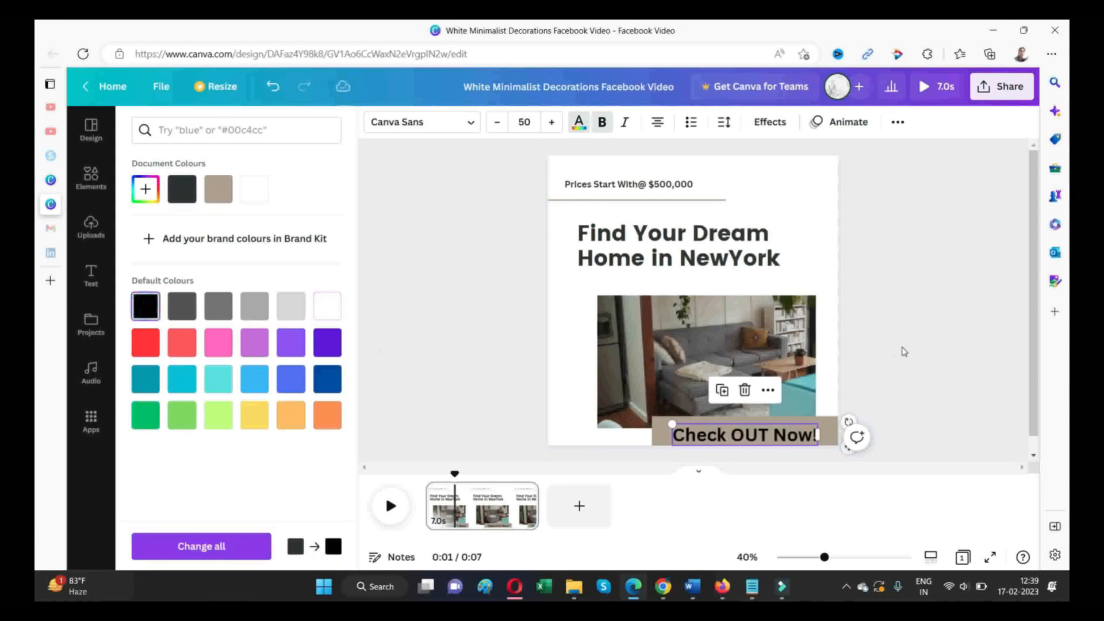
click(485, 246)
click(485, 246)
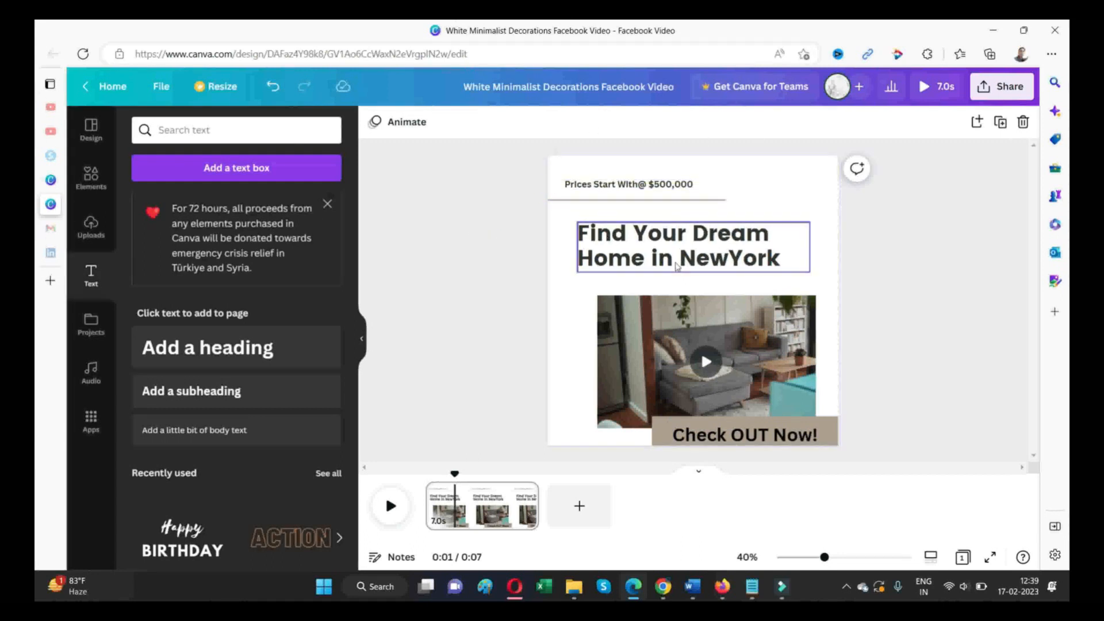
- Download the finished design as an MP4 video at the original 1,080 × 1,080 px quality
click(1001, 86)
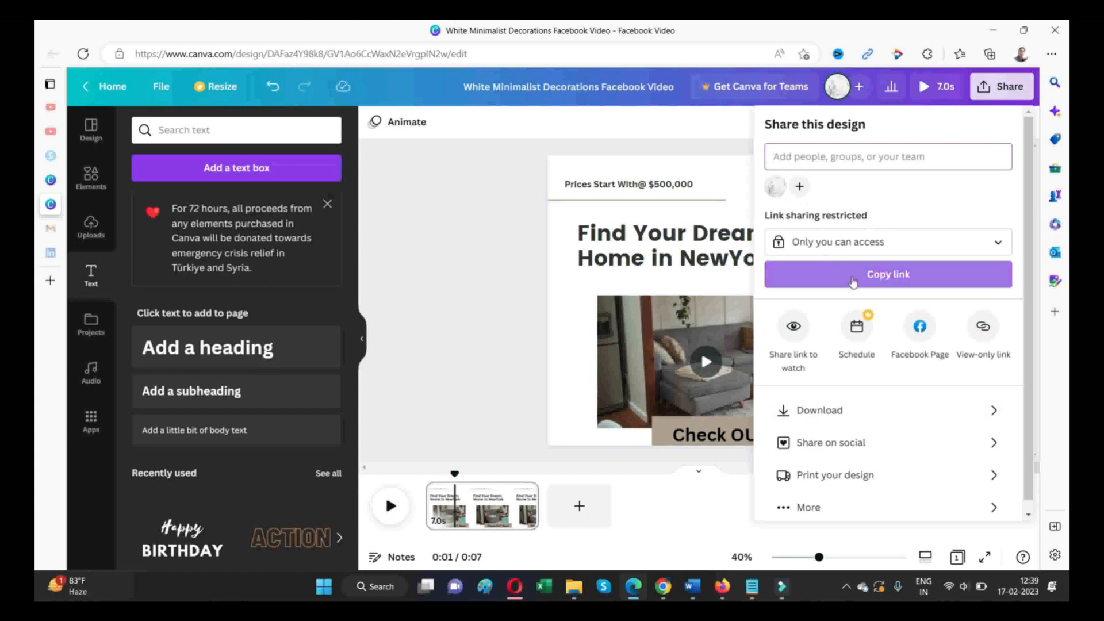
click(813, 412)
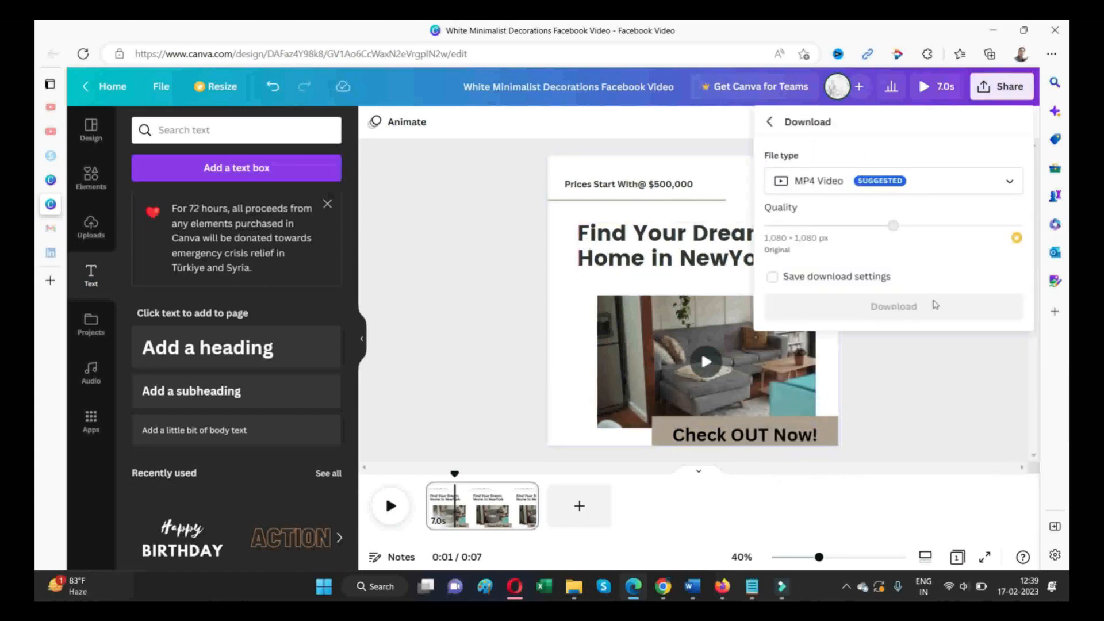
click(873, 314)
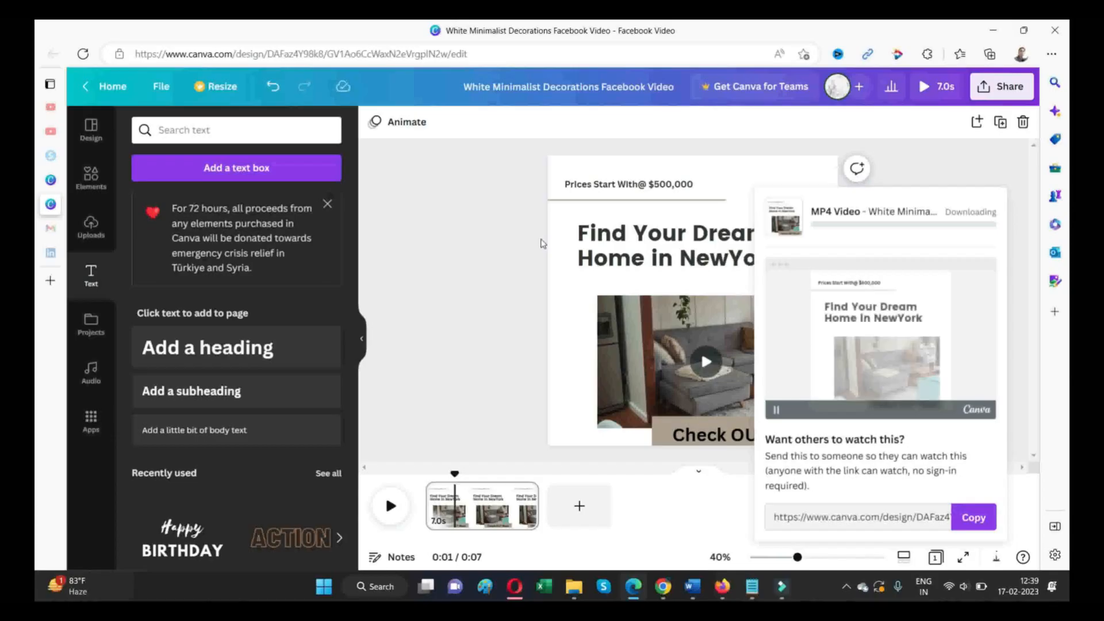